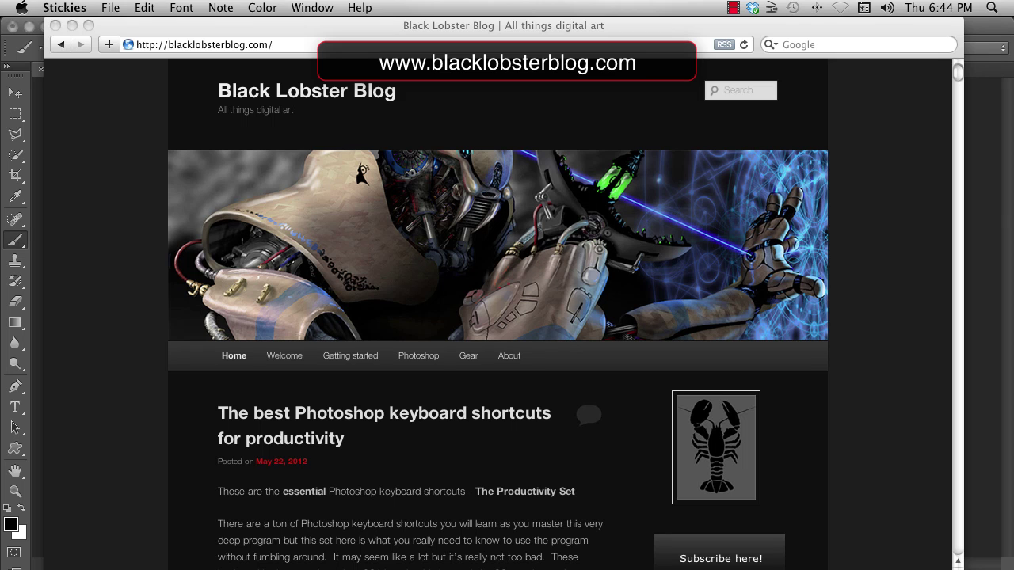
Bring the Black Lobster Blog shortcuts article to the front and scroll down to its body text.
{"action": "left_click", "coordinate": [959, 75]}
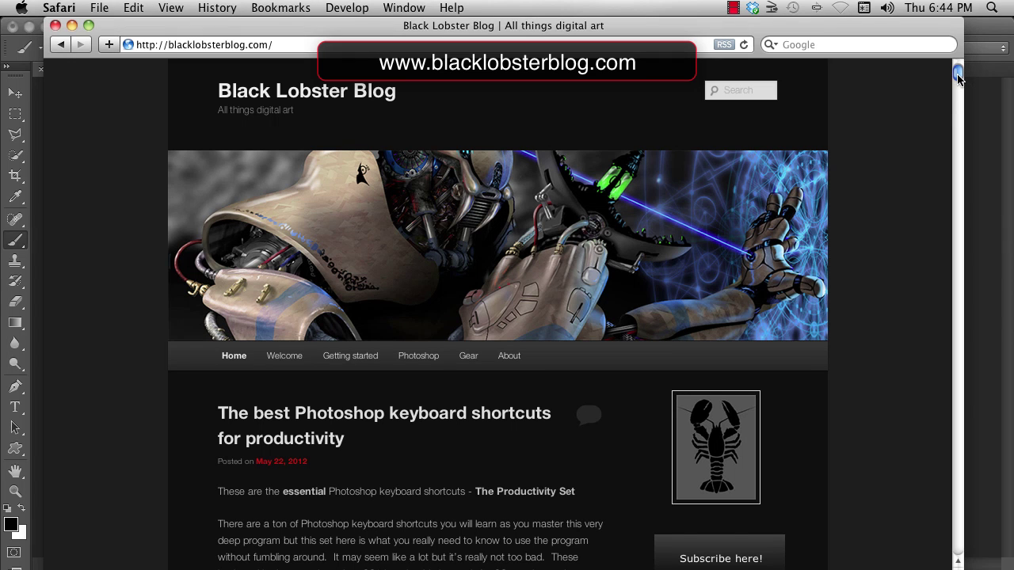
{"action": "left_click_drag", "start_coordinate": [958, 76], "coordinate": [958, 83]}
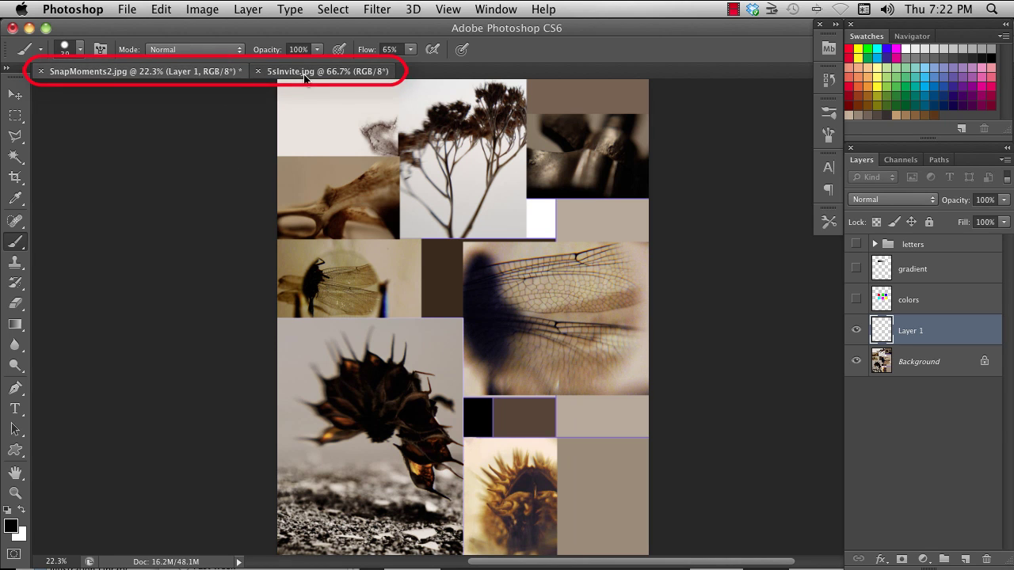
Switch to the 5sInvite.jpg document and then back to the SnapMoments2.jpg collage.
{"action": "key", "text": "ctrl+Tab"}
{"action": "left_click", "coordinate": [193, 72]}
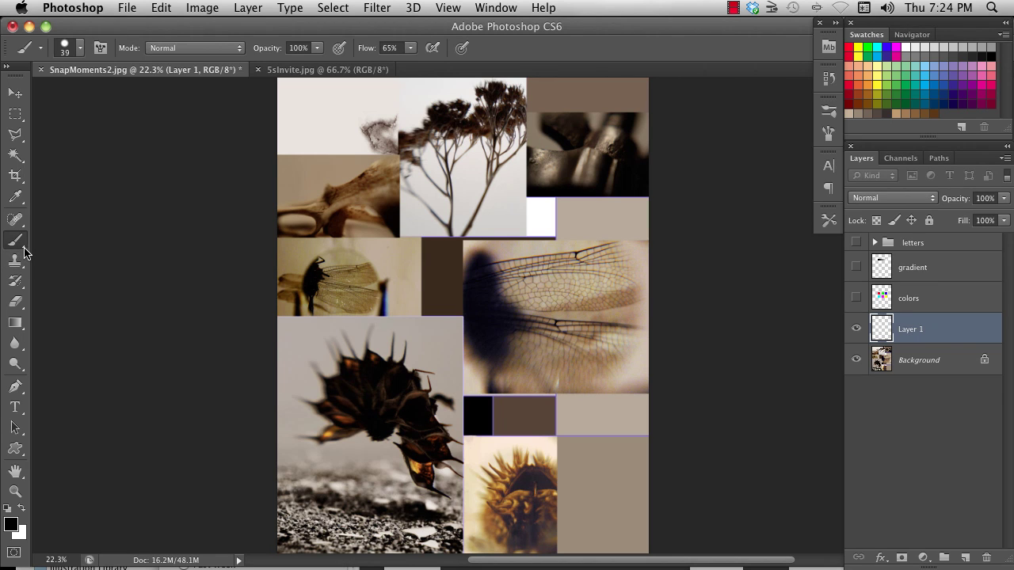
Select the Brush Tool with the hard round tip enlarged to 97 px.
{"action": "left_click", "coordinate": [15, 242]}
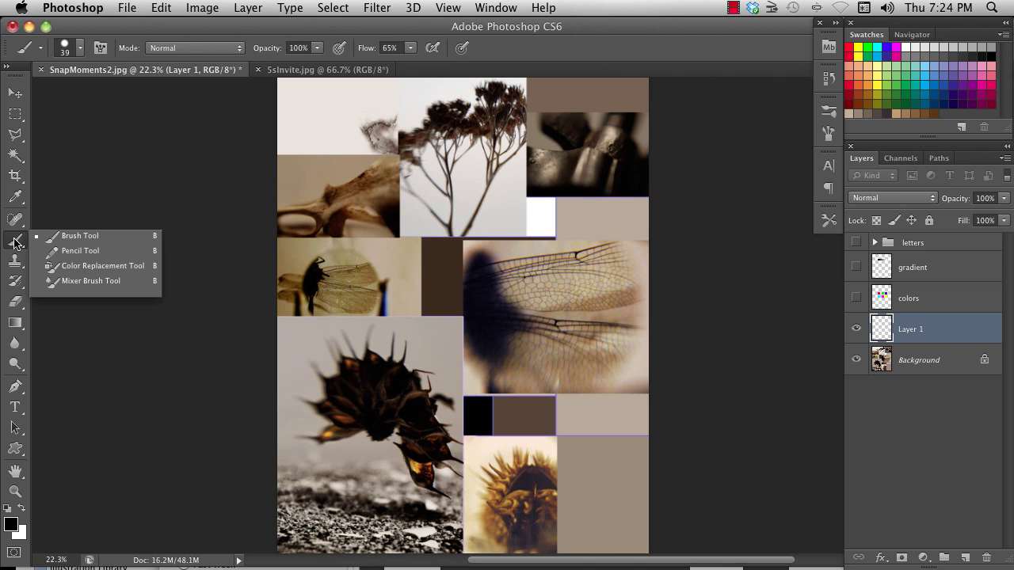
{"action": "left_click", "coordinate": [77, 236]}
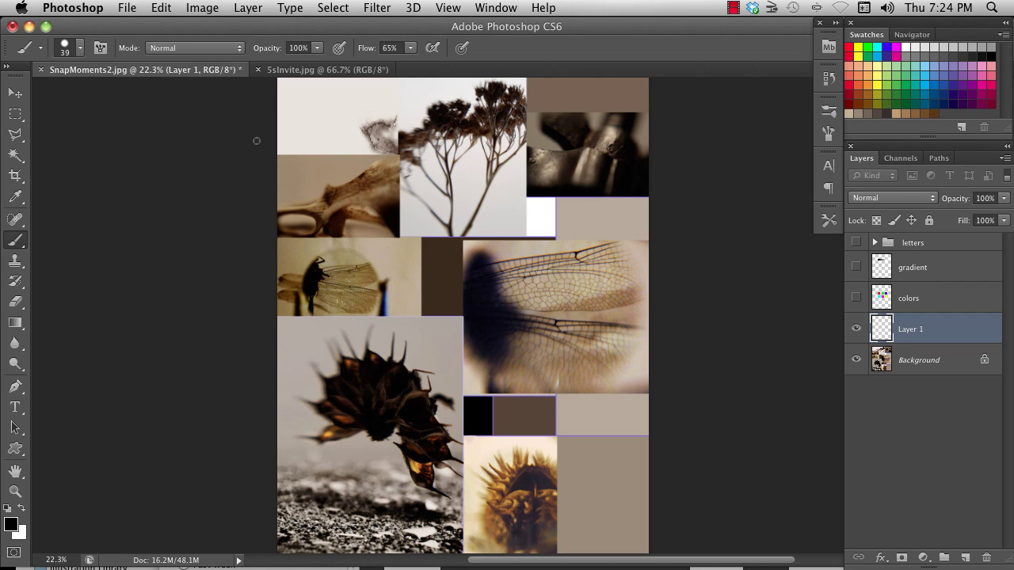
{"action": "left_click", "coordinate": [81, 49]}
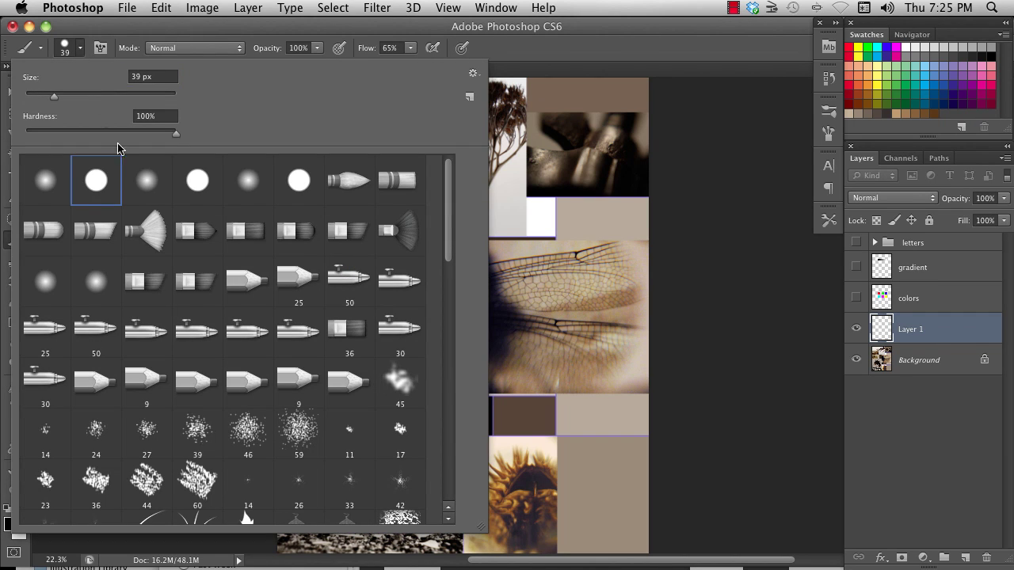
{"action": "double_click", "coordinate": [237, 234]}
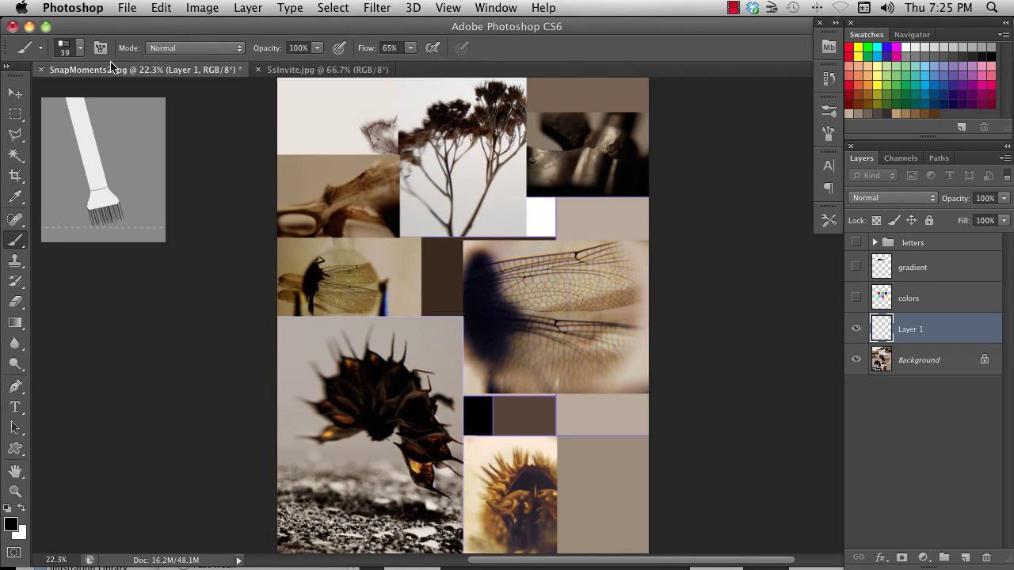
{"action": "left_click", "coordinate": [80, 49]}
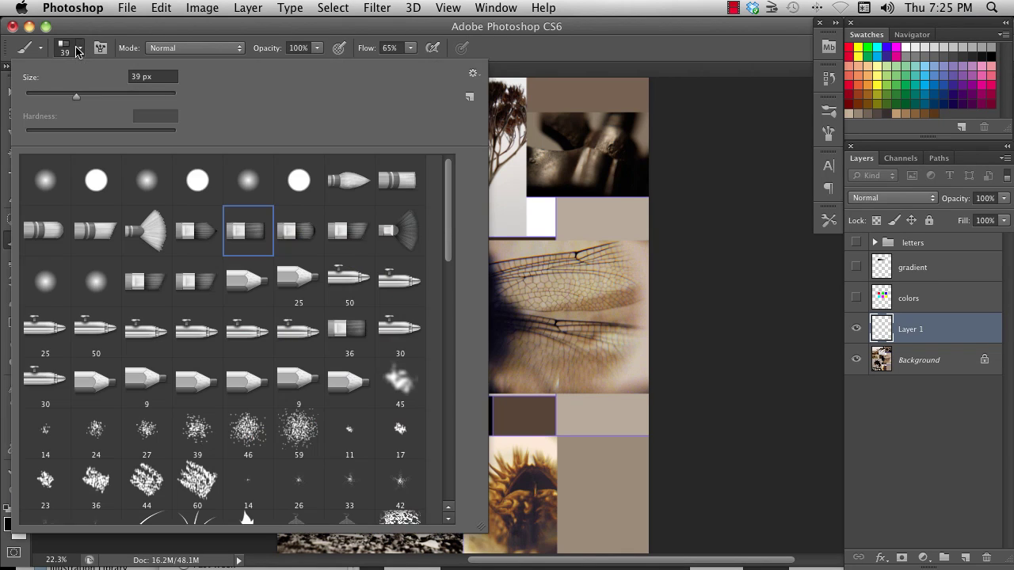
{"action": "left_click", "coordinate": [96, 180]}
{"action": "left_click_drag", "start_coordinate": [53, 98], "coordinate": [98, 98]}
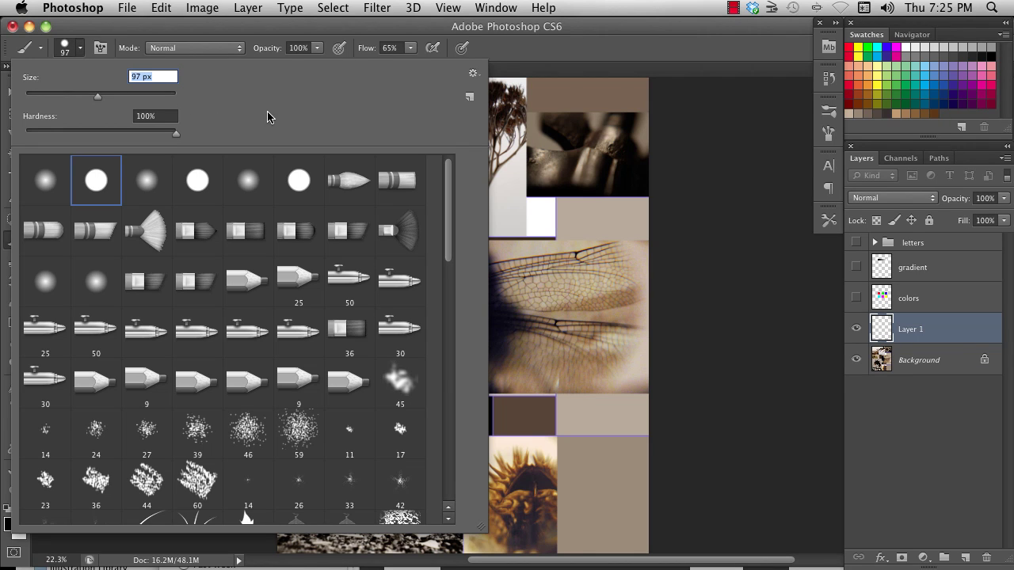
{"action": "key", "text": "Return"}
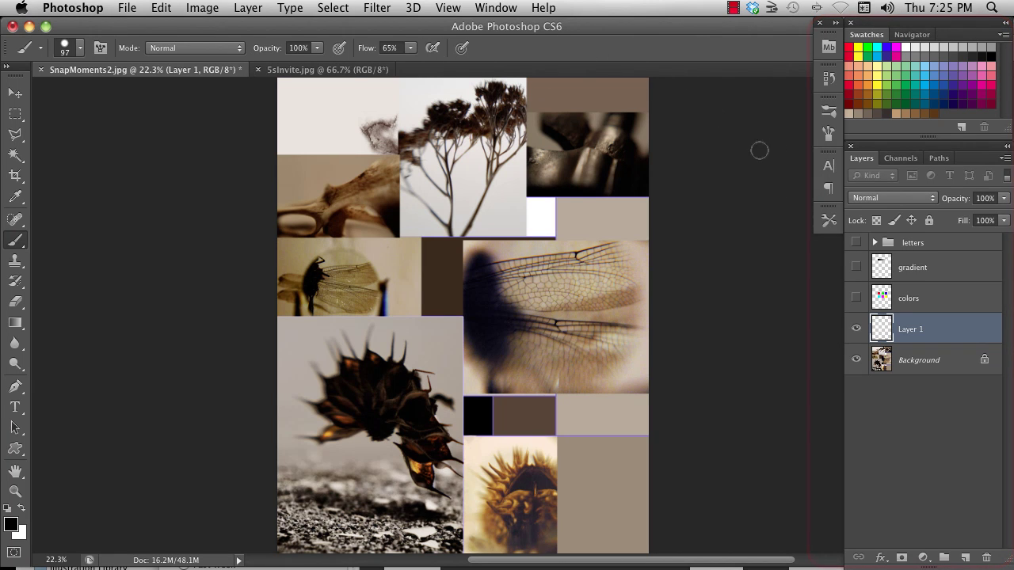
Open and collapse the Brush and Brush Presets panels, leaving the preset options unchanged.
{"action": "left_click", "coordinate": [829, 113]}
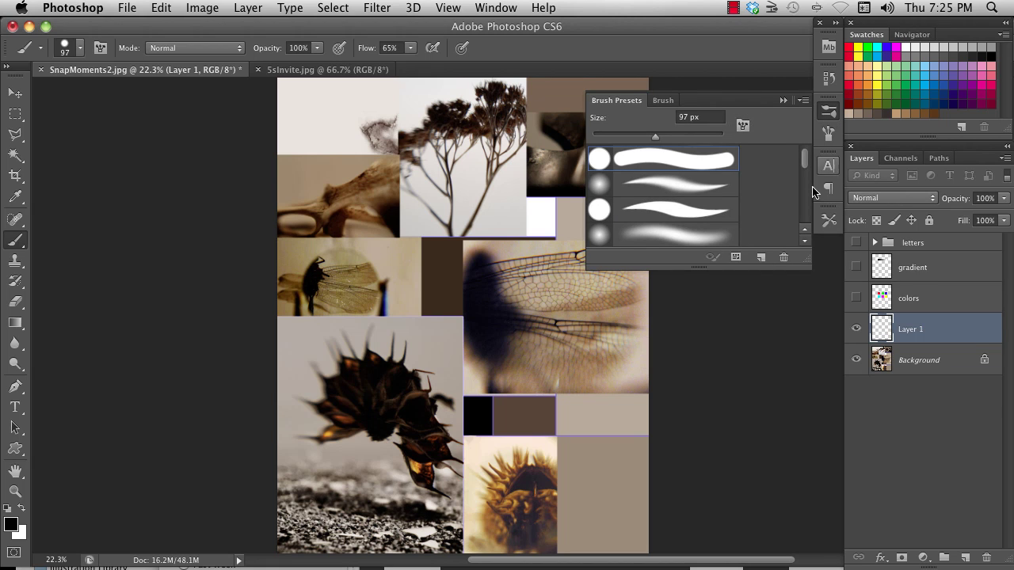
{"action": "left_click", "coordinate": [829, 133]}
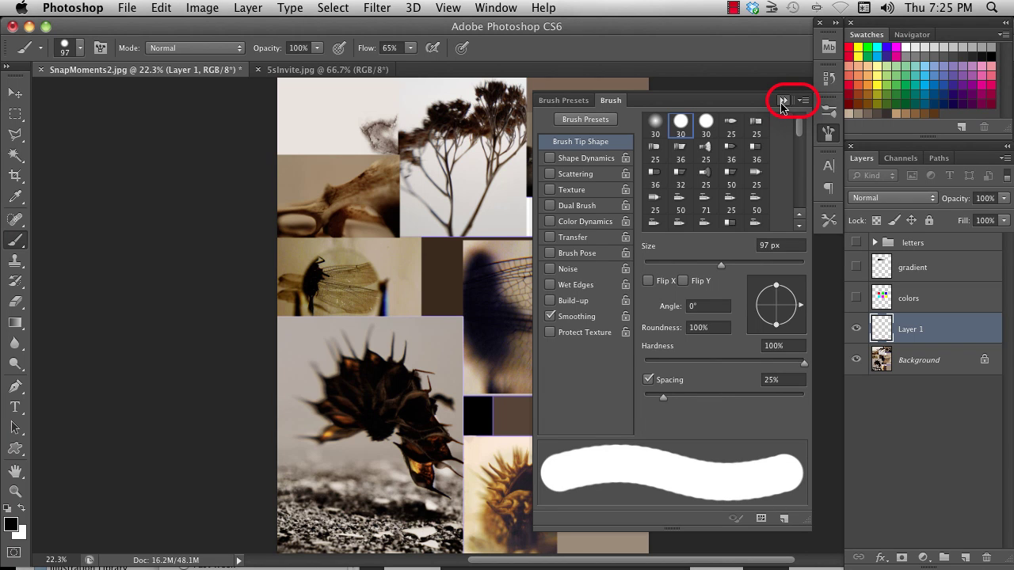
{"action": "left_click", "coordinate": [783, 100]}
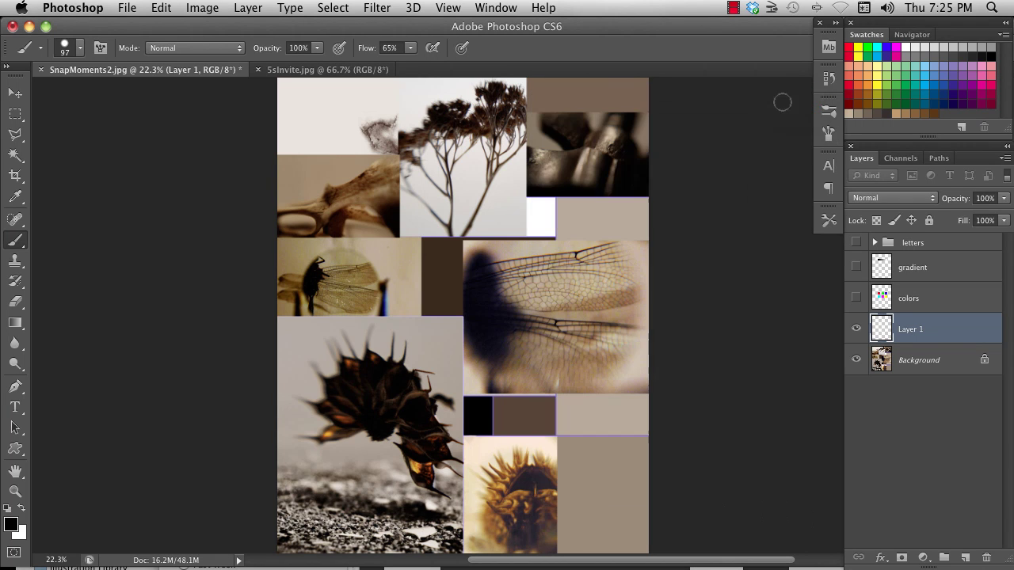
{"action": "left_click", "coordinate": [826, 115]}
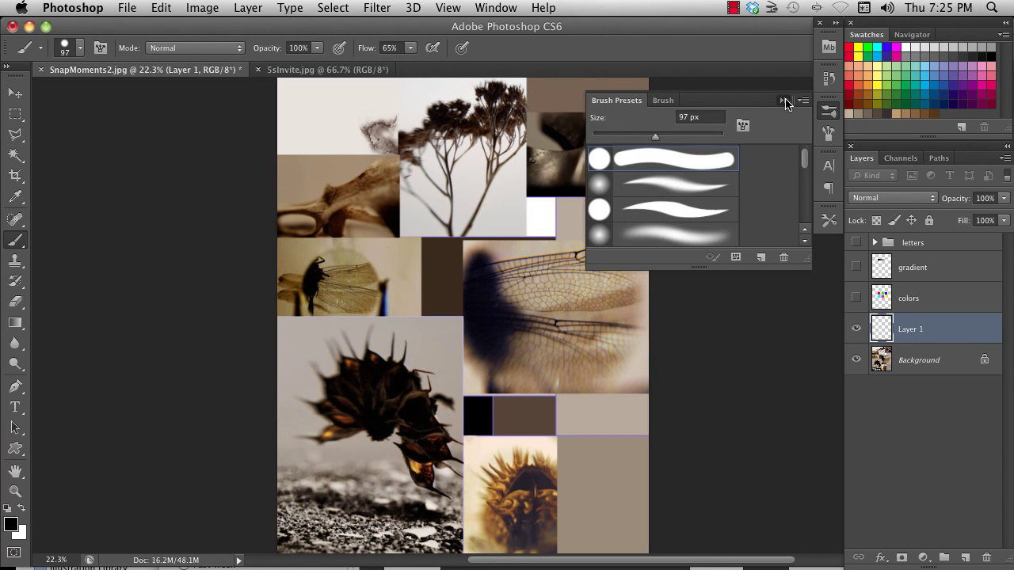
{"action": "left_click", "coordinate": [826, 115]}
{"action": "left_click", "coordinate": [827, 115]}
{"action": "left_click", "coordinate": [804, 101]}
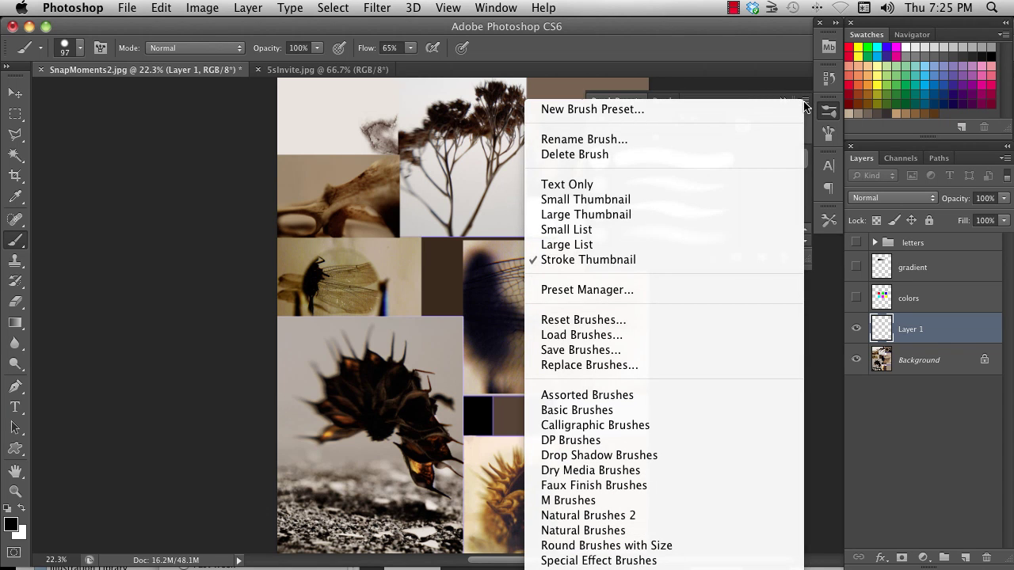
{"action": "left_click", "coordinate": [743, 127]}
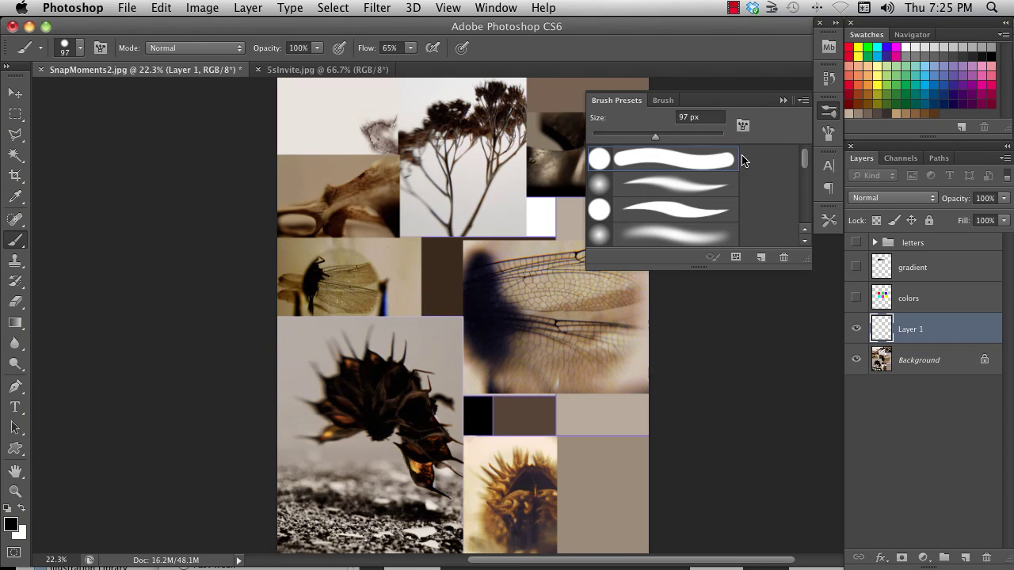
{"action": "left_click", "coordinate": [783, 104]}
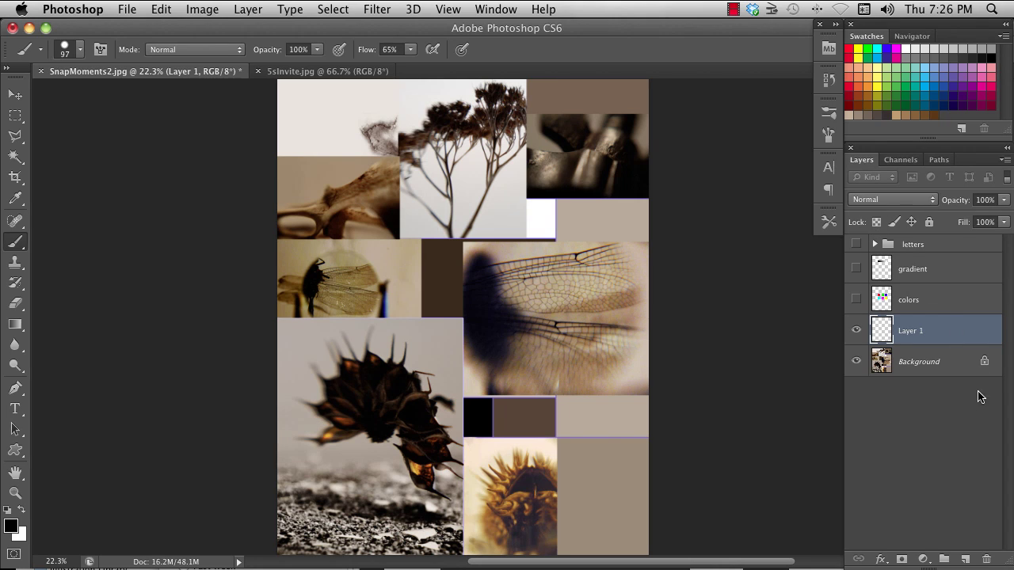
Collapse and re-expand the Layers panel group, then close the Layers panel from its menu.
{"action": "left_click", "coordinate": [1006, 151]}
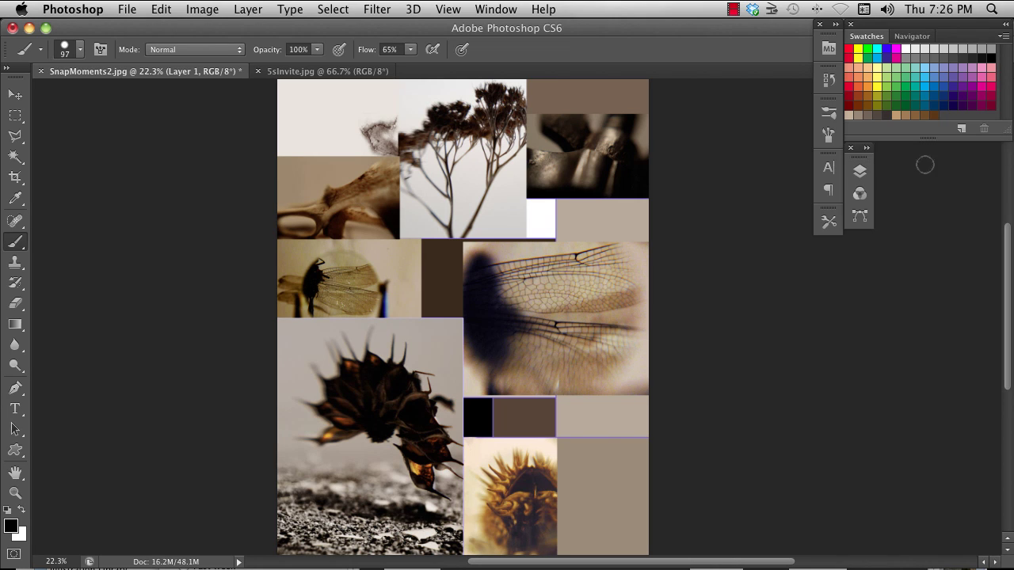
{"action": "left_click", "coordinate": [865, 148]}
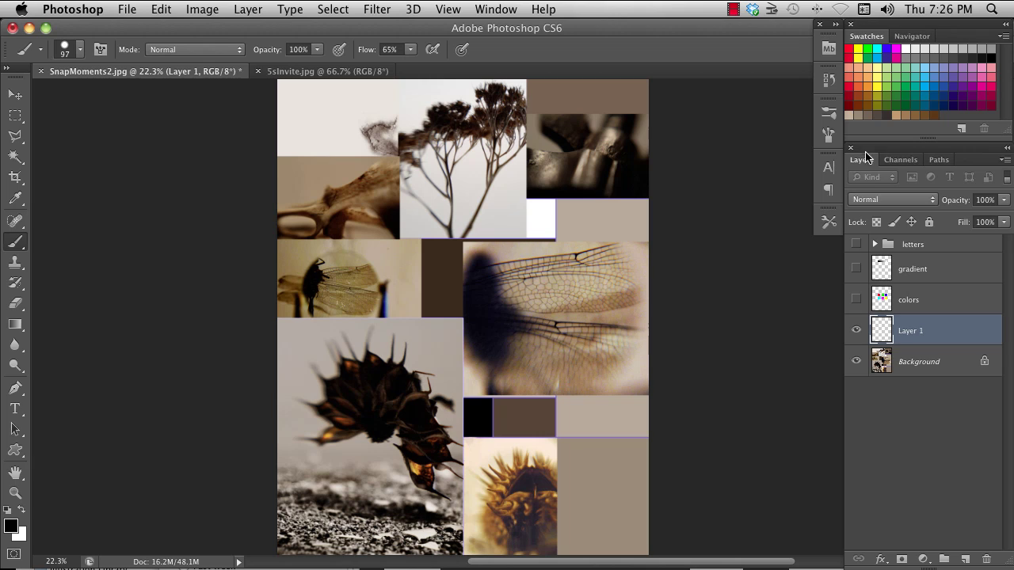
{"action": "left_click", "coordinate": [1005, 160]}
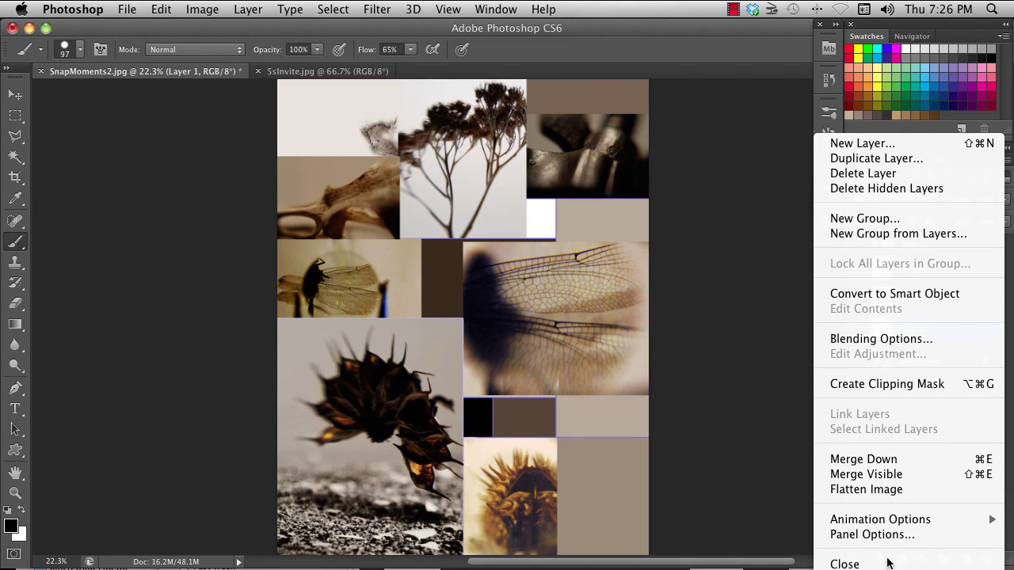
{"action": "left_click", "coordinate": [849, 562]}
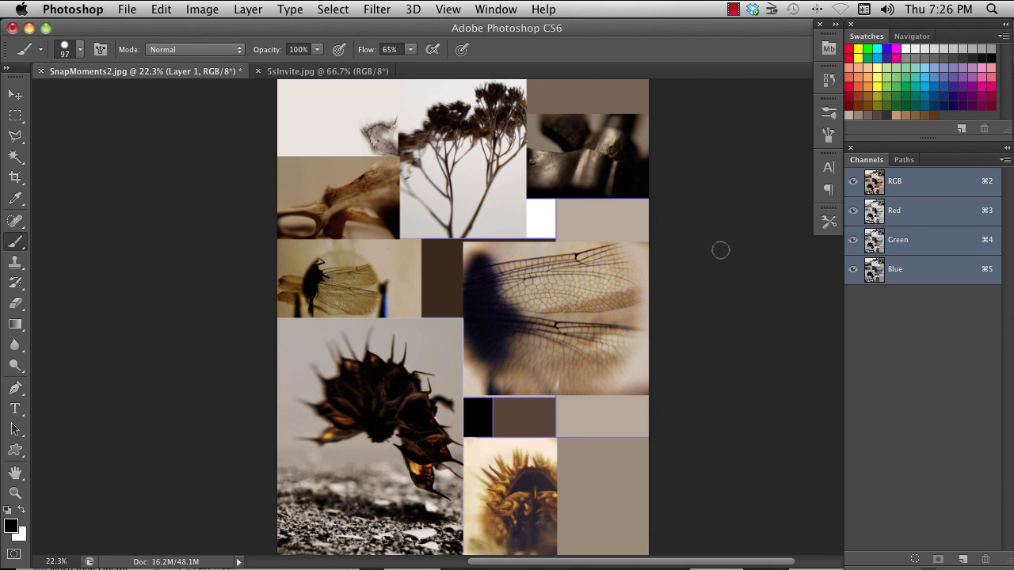
Restore the Layers panel via the Window menu, then show the Window > Workspace submenu.
{"action": "left_click", "coordinate": [494, 10]}
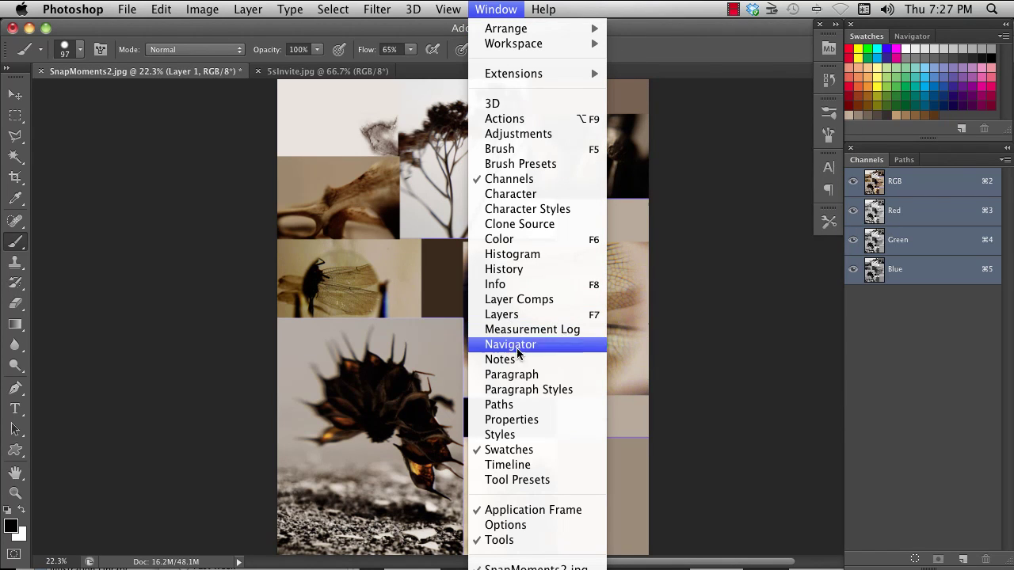
{"action": "left_click", "coordinate": [523, 316]}
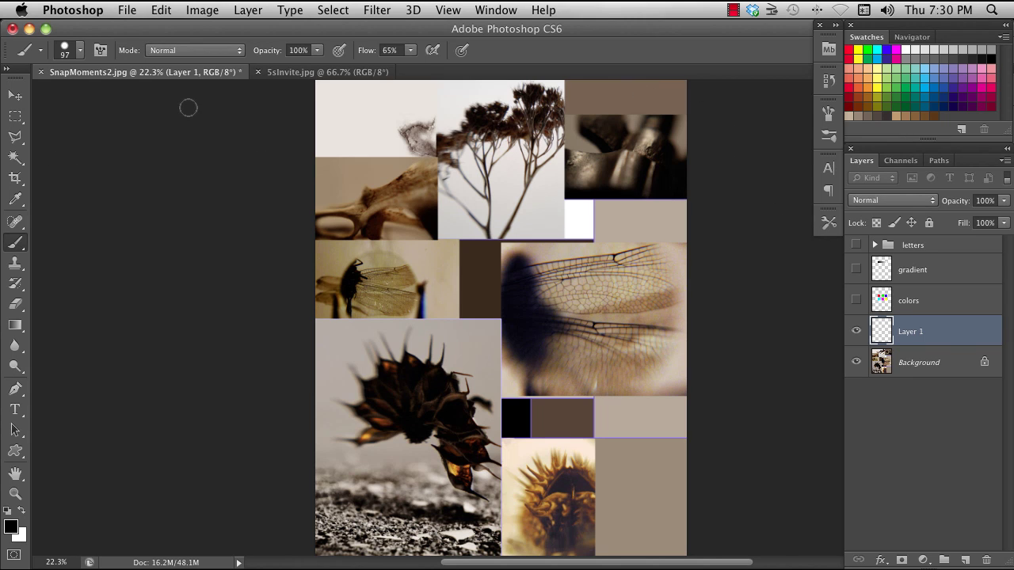
{"action": "left_click", "coordinate": [495, 10]}
{"action": "mouse_move", "coordinate": [515, 45]}
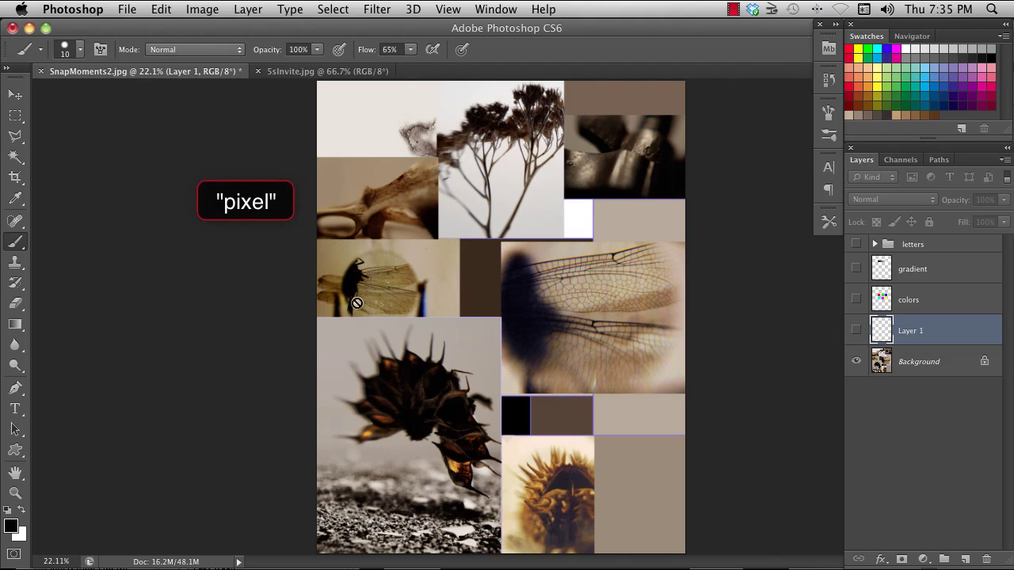
Zoom into the dragonfly wing to its pixel grid, zoom back out, and fit the collage on screen.
{"action": "key", "text": "super+space"}
{"action": "left_click_drag", "start_coordinate": [378, 292], "coordinate": [620, 249]}
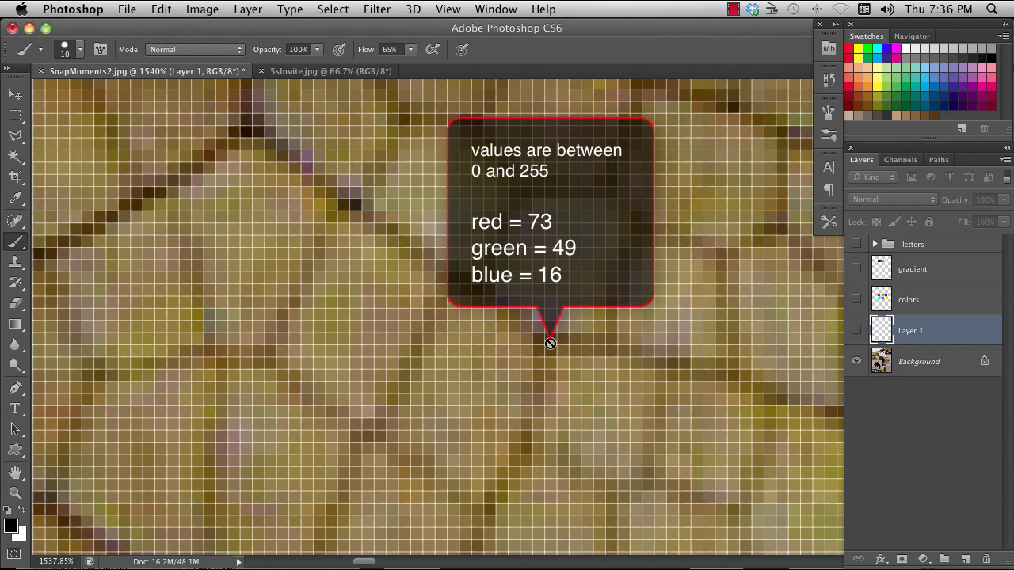
{"action": "mouse_move", "coordinate": [606, 289]}
{"action": "left_mouse_down"}
{"action": "mouse_move", "coordinate": [468, 375]}
{"action": "mouse_move", "coordinate": [340, 430]}
{"action": "left_mouse_up"}
{"action": "key", "text": "super+0"}
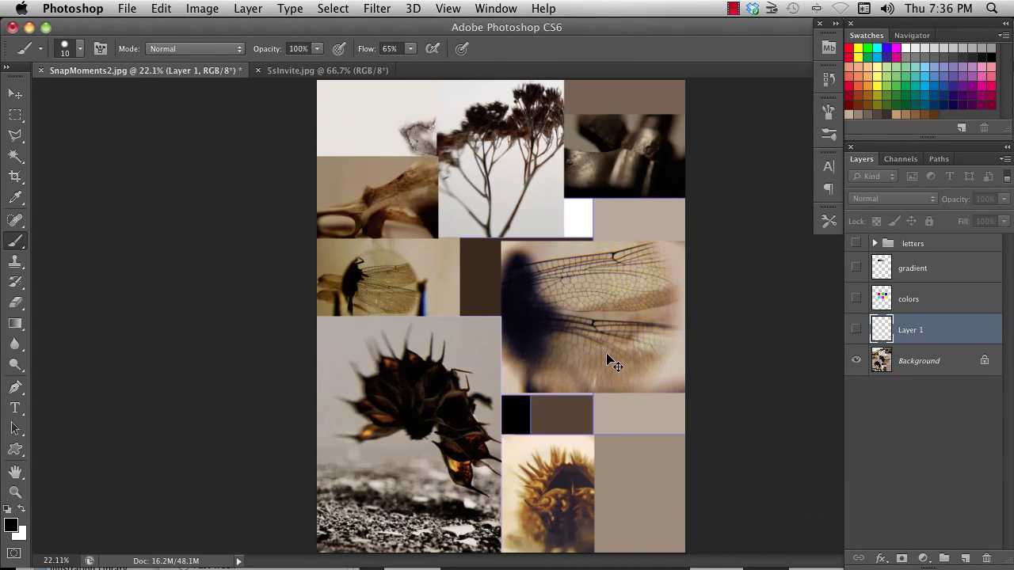
Make the colors, gradient, letters and Layer 1 layers visible.
{"action": "left_click", "coordinate": [855, 299]}
{"action": "left_click", "coordinate": [855, 267]}
{"action": "left_click", "coordinate": [855, 243]}
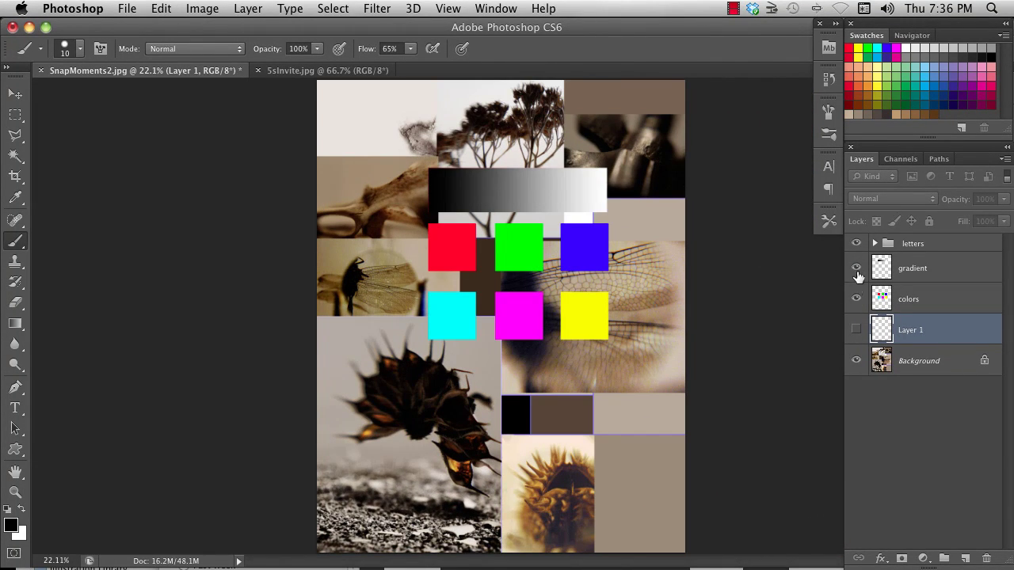
{"action": "left_click", "coordinate": [855, 330]}
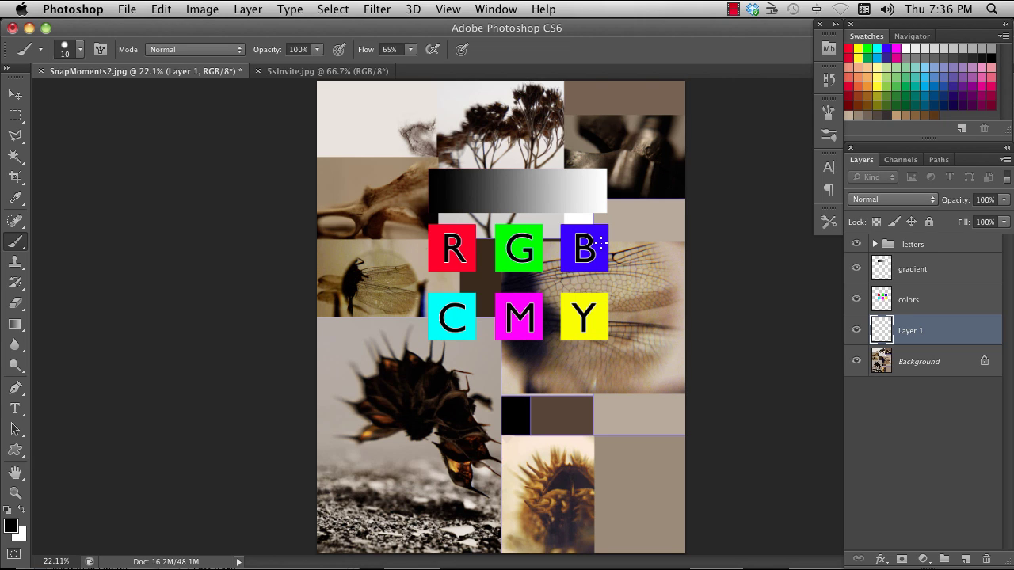
Switch to the Channels panel and view the Red, Green and Blue channels one at a time.
{"action": "left_click", "coordinate": [902, 160]}
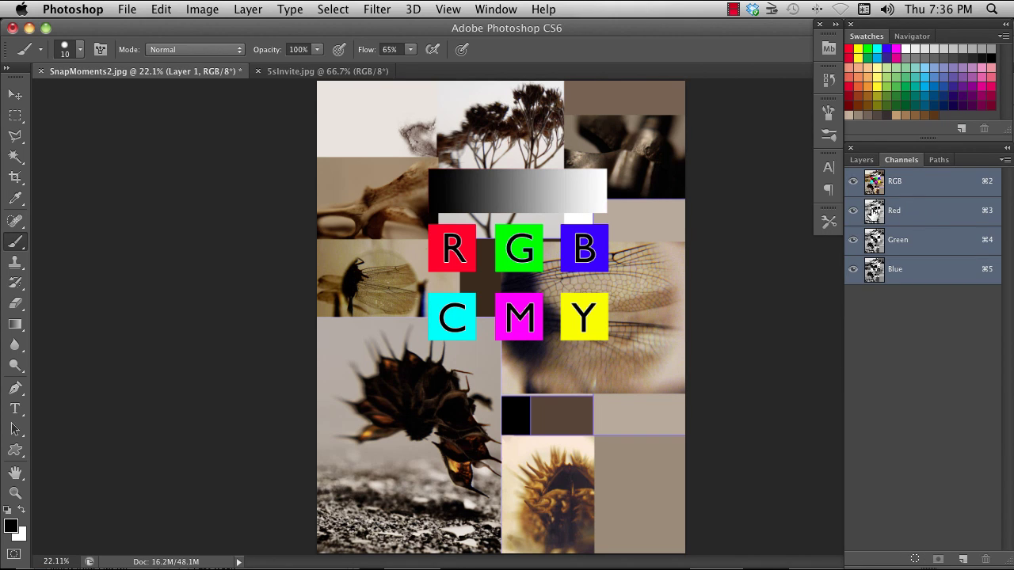
{"action": "left_click", "coordinate": [912, 214]}
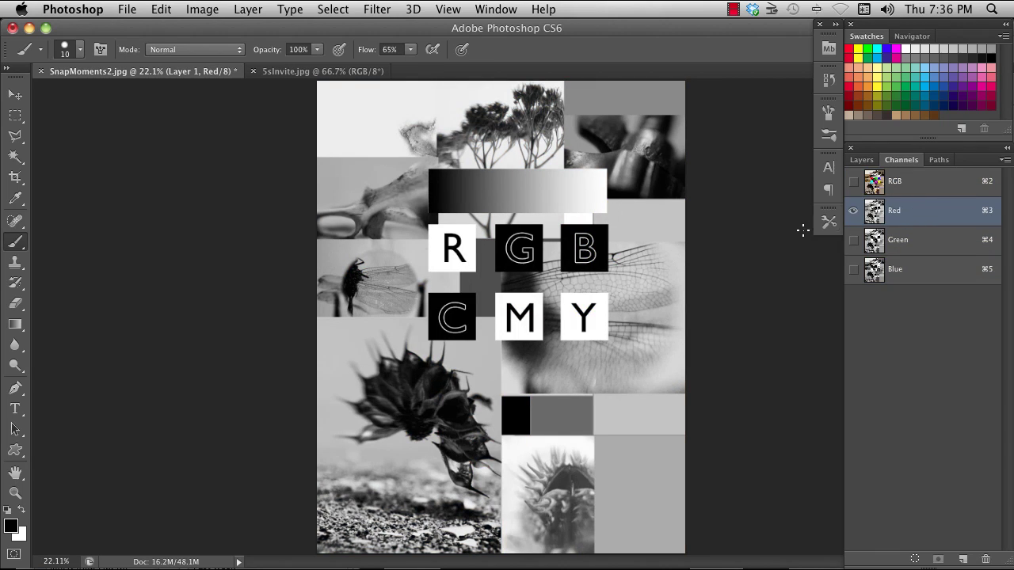
{"action": "left_click", "coordinate": [919, 243]}
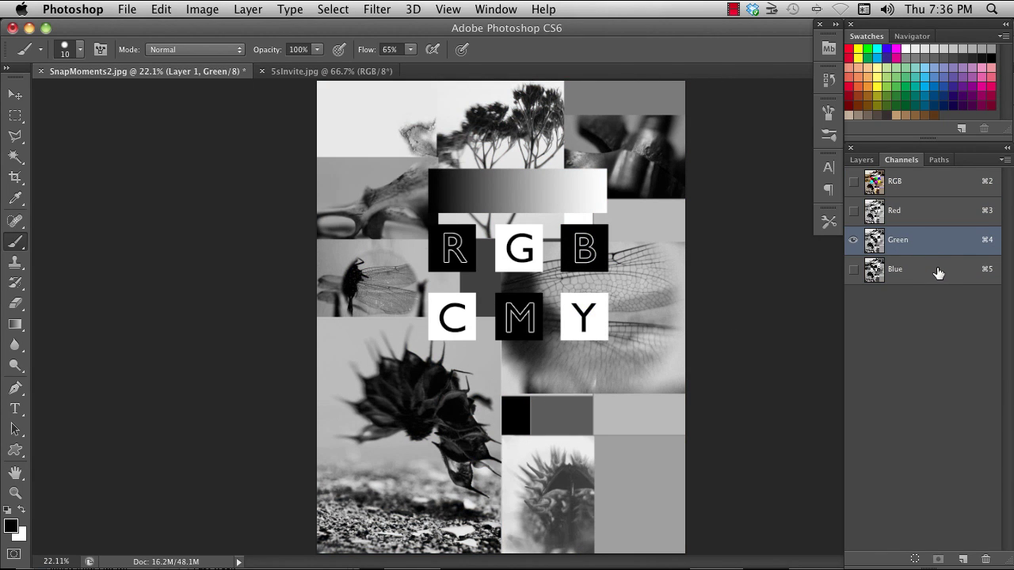
{"action": "left_click", "coordinate": [933, 277]}
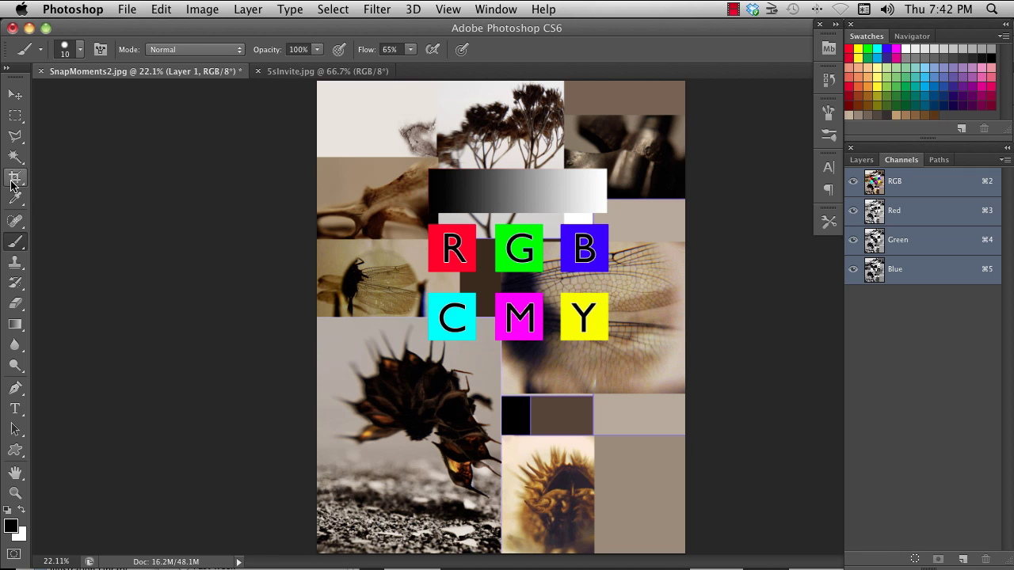
Create a white document named test at 1241 × 1662 px and 800 ppi.
{"action": "left_click", "coordinate": [127, 9]}
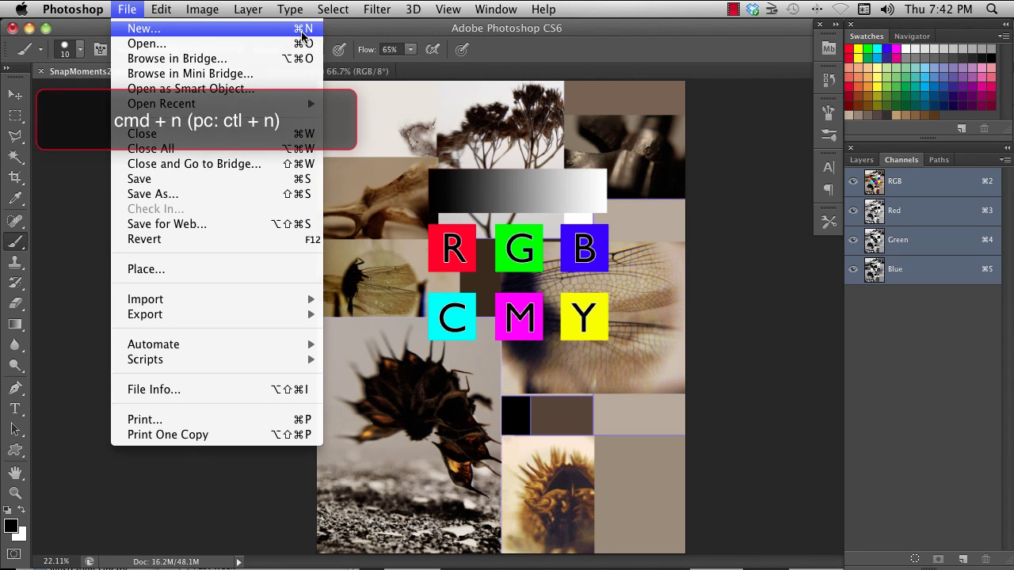
{"action": "left_click", "coordinate": [304, 36]}
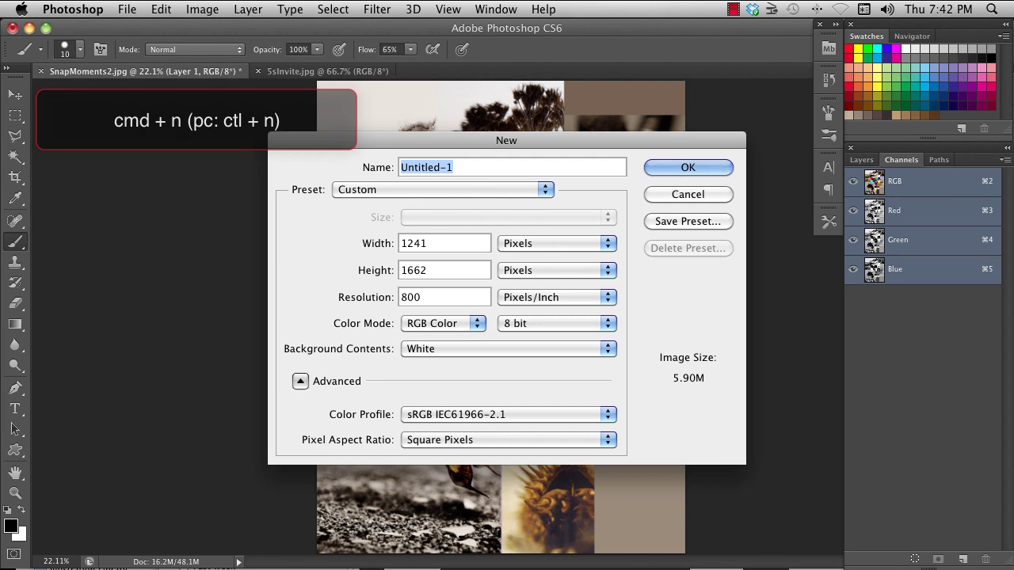
{"action": "type", "text": "test"}
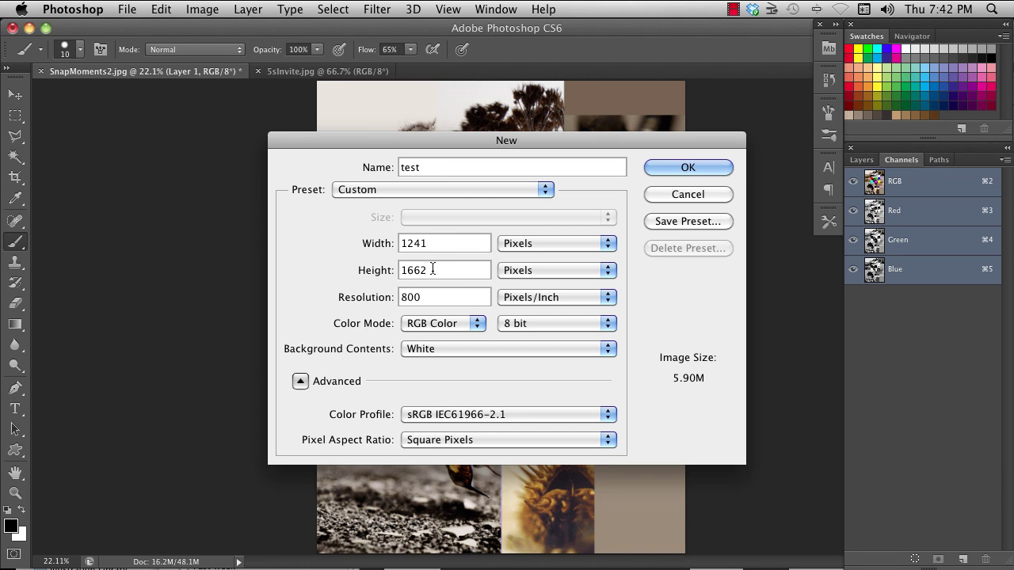
{"action": "left_click", "coordinate": [693, 168]}
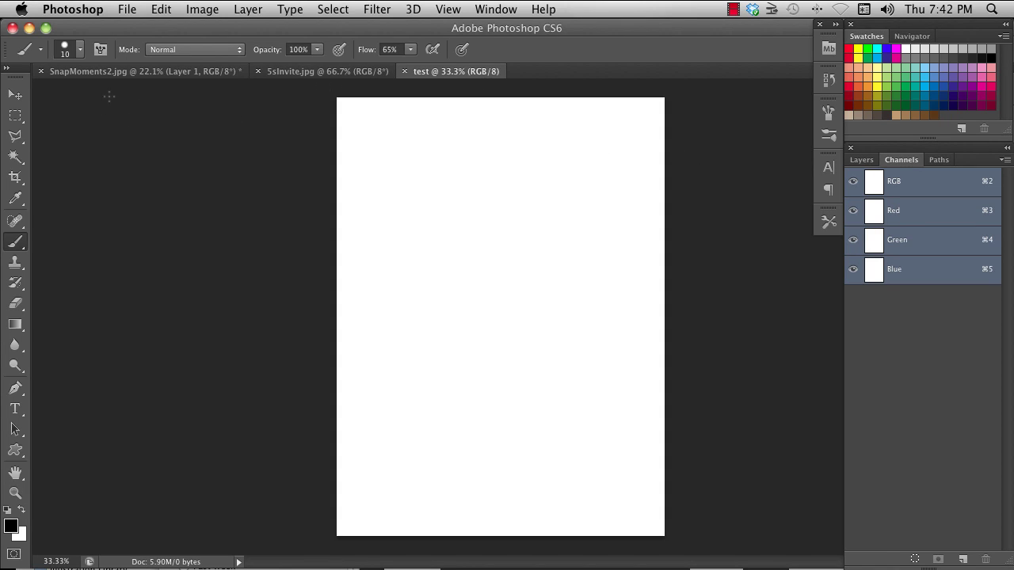
Open the rose photo _DSC0348.JPG from the may folder.
{"action": "left_click", "coordinate": [129, 14]}
{"action": "left_click", "coordinate": [127, 14]}
{"action": "left_click", "coordinate": [127, 13]}
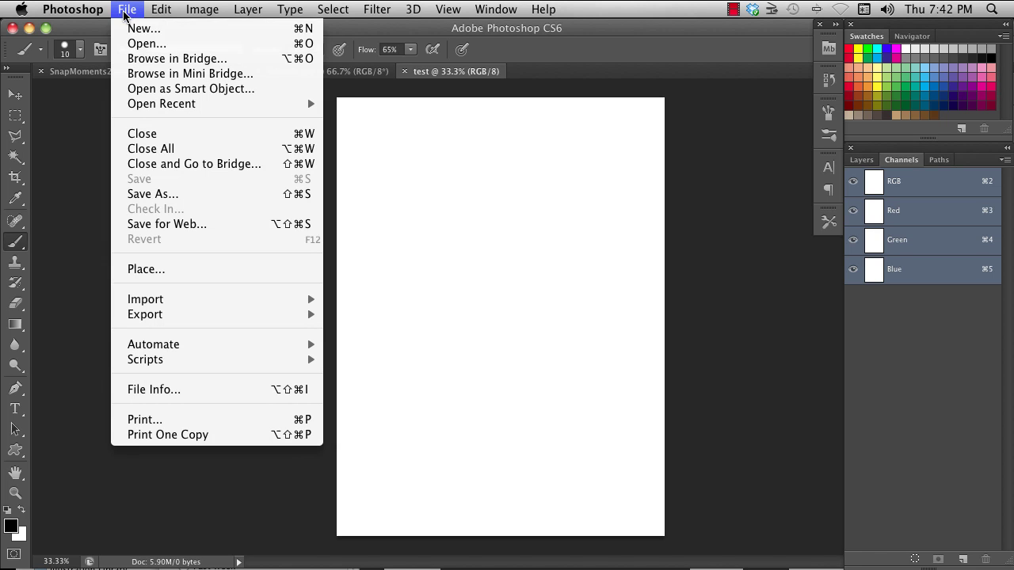
{"action": "left_click", "coordinate": [149, 47]}
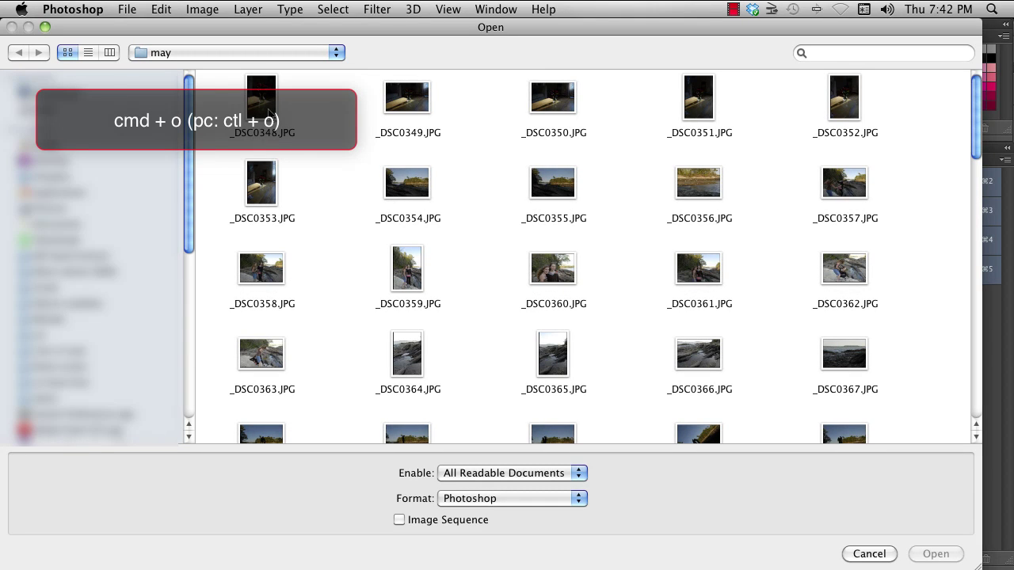
{"action": "left_click", "coordinate": [267, 112]}
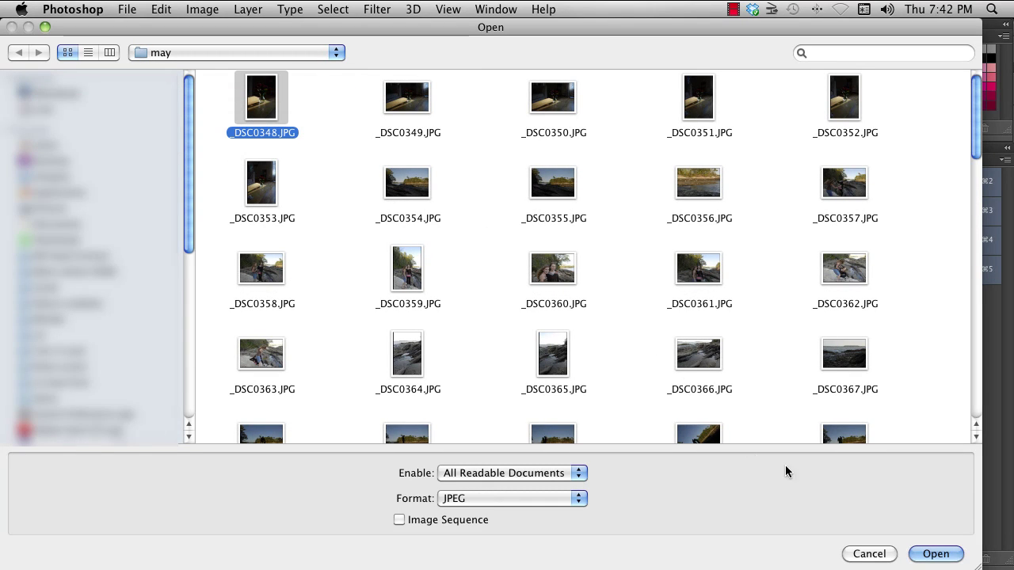
{"action": "left_click", "coordinate": [937, 554]}
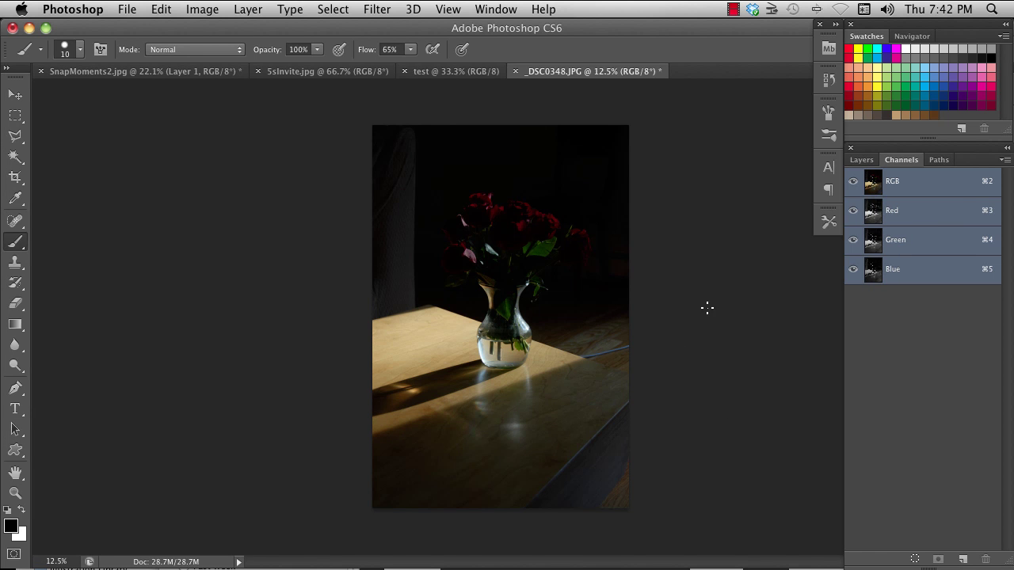
In the Open dialog, select _DSC0349.JPG and set its format to Camera Raw.
{"action": "left_click", "coordinate": [127, 9]}
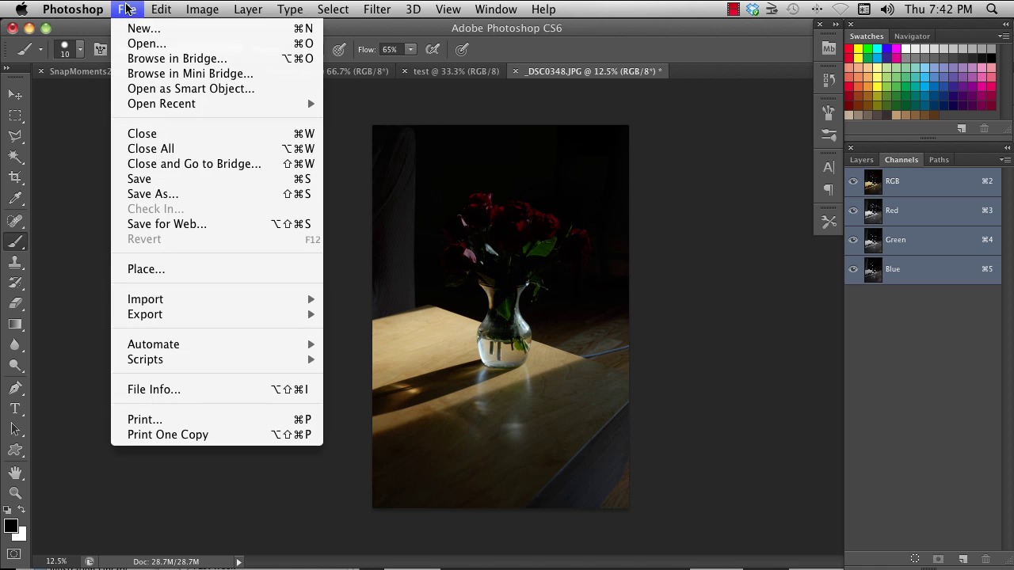
{"action": "left_click", "coordinate": [148, 46]}
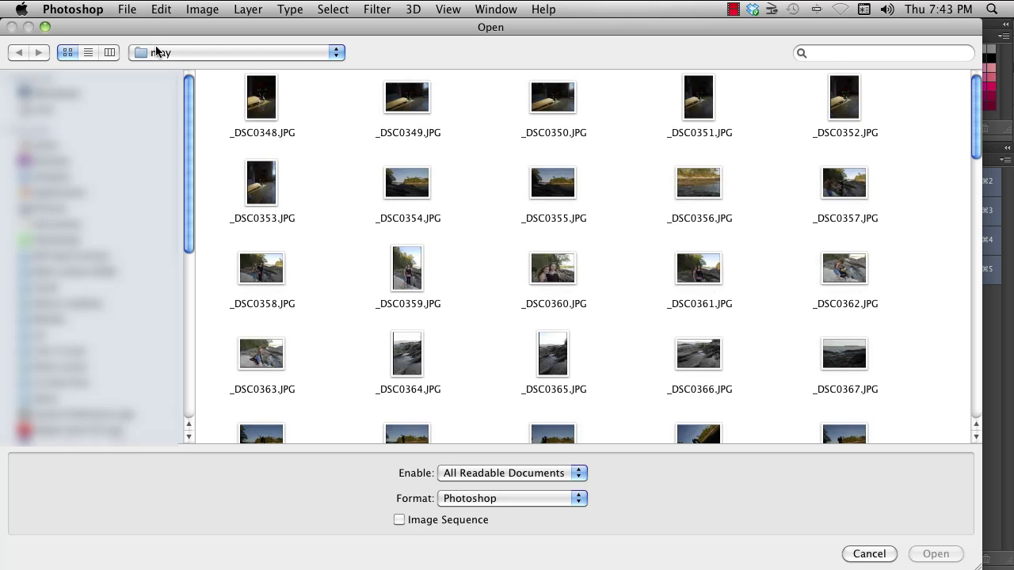
{"action": "left_click", "coordinate": [408, 100]}
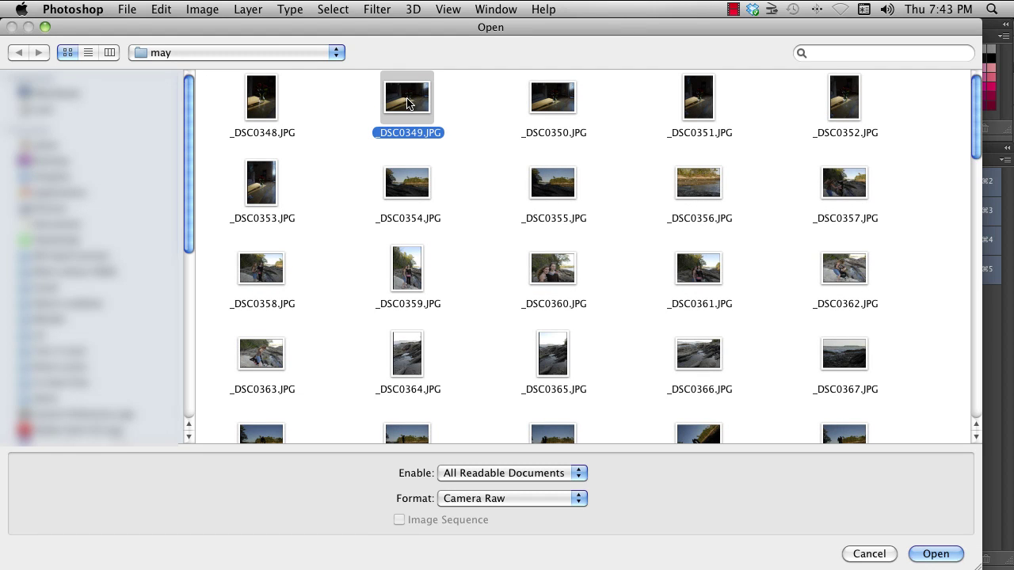
{"action": "left_click", "coordinate": [572, 497]}
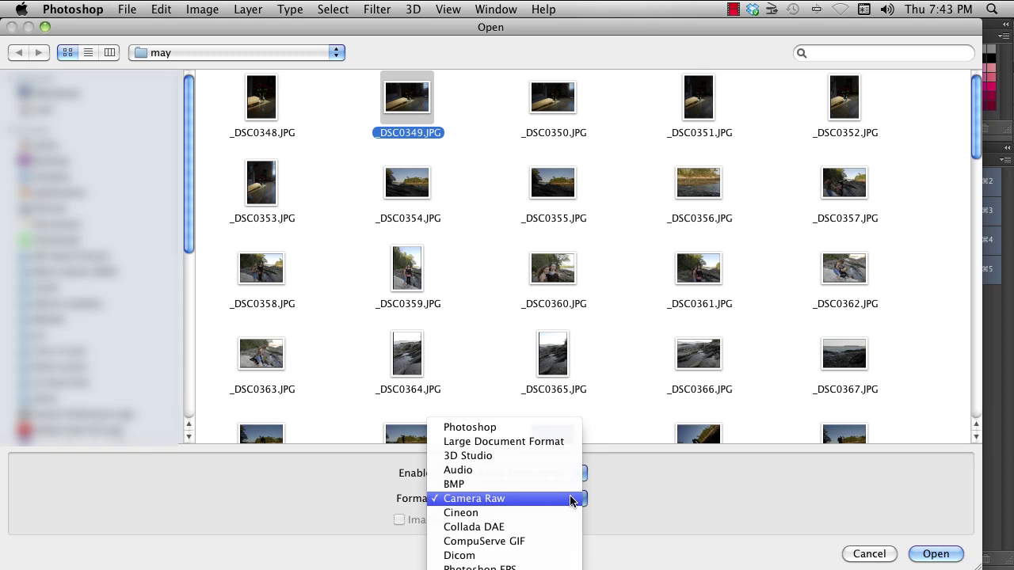
{"action": "scroll", "coordinate": [544, 558], "scroll_direction": "down", "scroll_amount": 5}
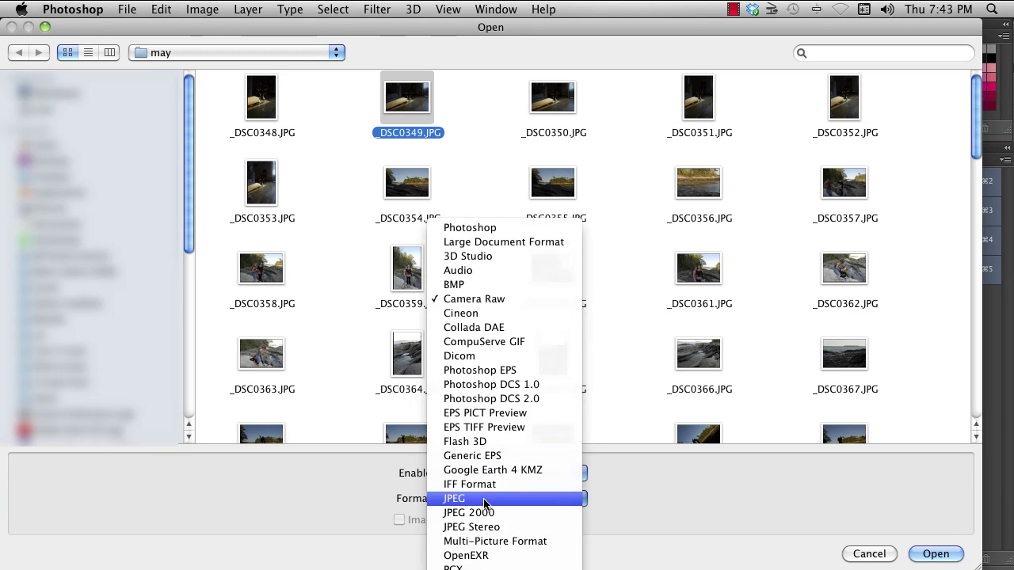
{"action": "left_click", "coordinate": [486, 497]}
{"action": "left_click", "coordinate": [556, 496]}
{"action": "left_click", "coordinate": [499, 301]}
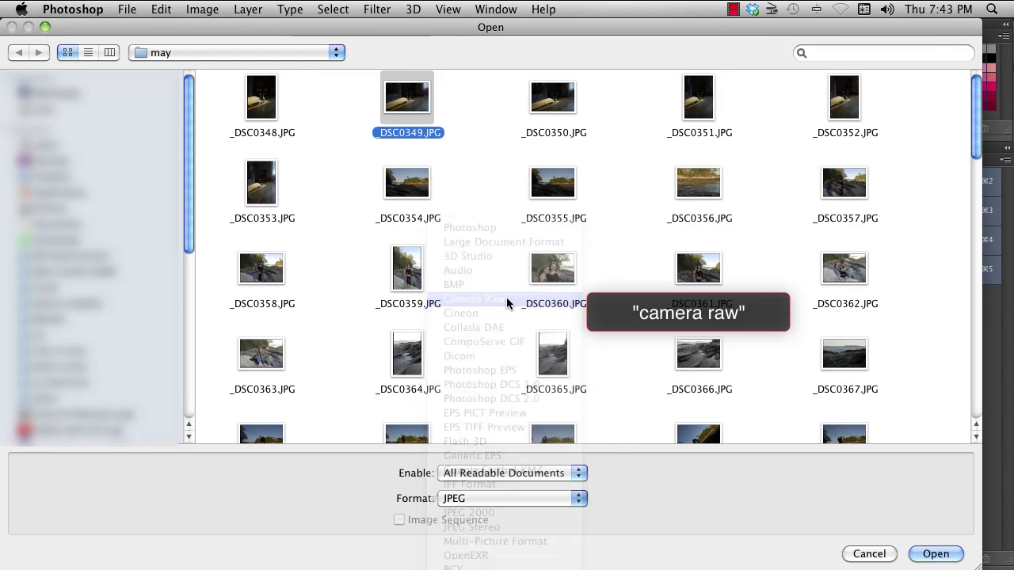
Open _DSC0349.JPG in Camera Raw and raise Exposure to +1.15.
{"action": "left_click", "coordinate": [933, 554]}
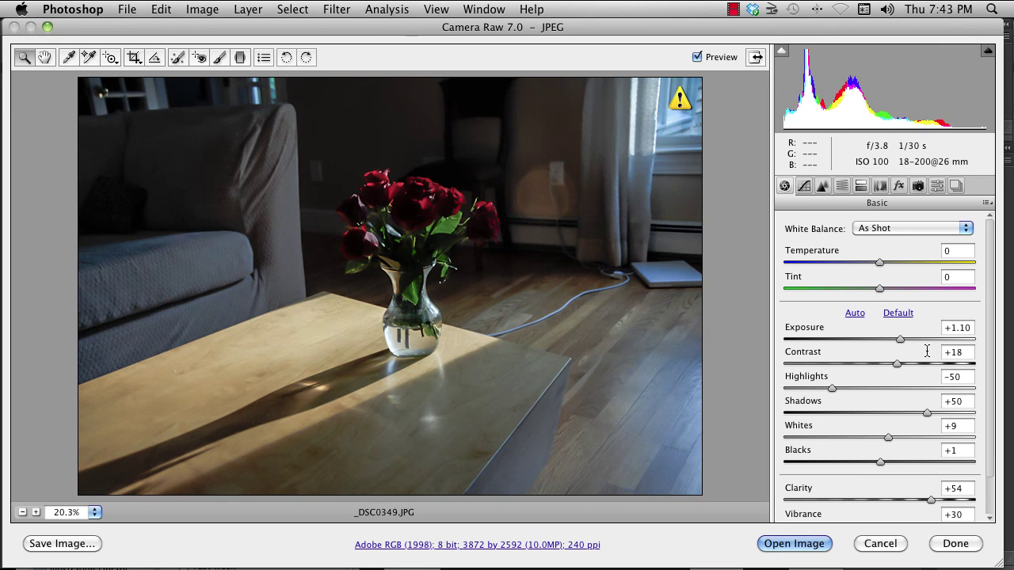
{"action": "mouse_move", "coordinate": [897, 342]}
{"action": "left_mouse_down"}
{"action": "mouse_move", "coordinate": [872, 344]}
{"action": "mouse_move", "coordinate": [901, 342]}
{"action": "left_mouse_up"}
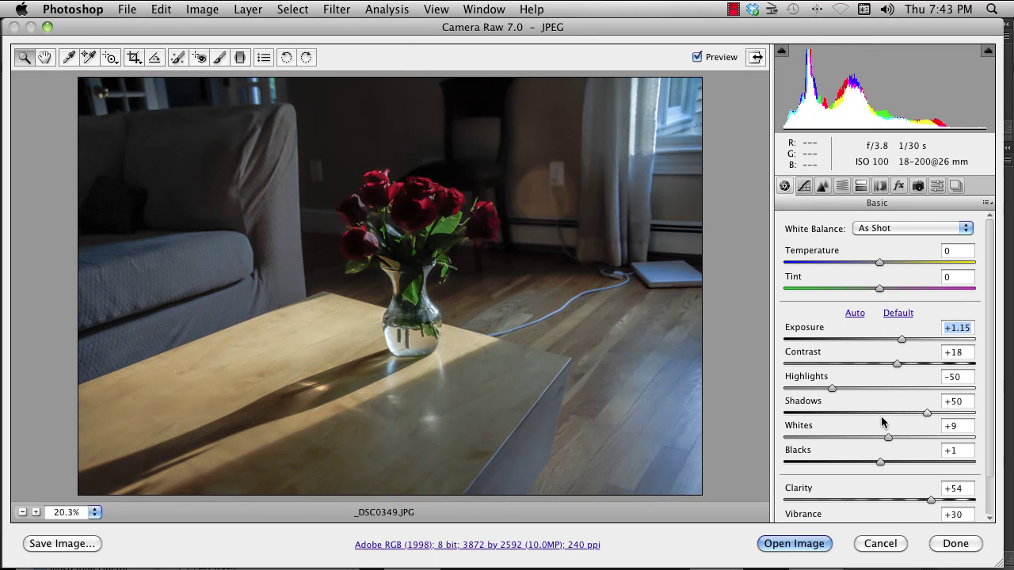
{"action": "scroll", "coordinate": [997, 317], "scroll_direction": "down", "scroll_amount": 3}
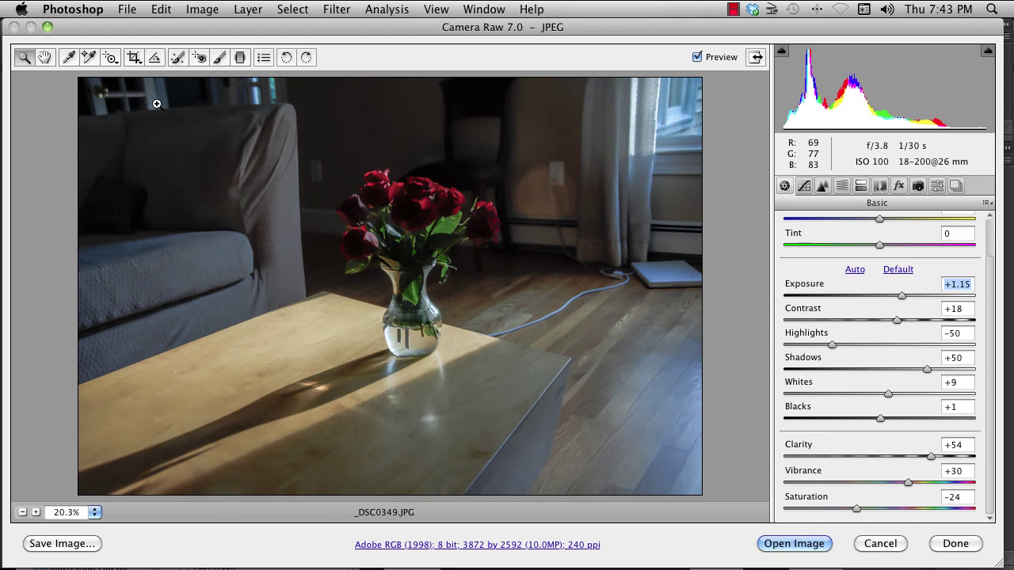
Brighten the sunlit table and dark wall tones with the Targeted Adjustment tool, then open the image in Photoshop.
{"action": "left_click", "coordinate": [110, 61]}
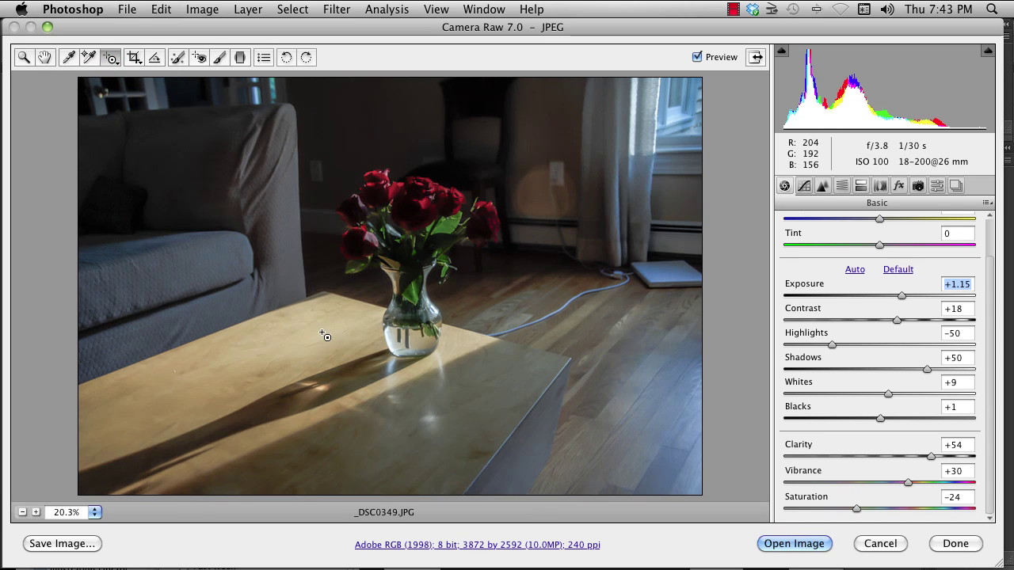
{"action": "left_click", "coordinate": [320, 388]}
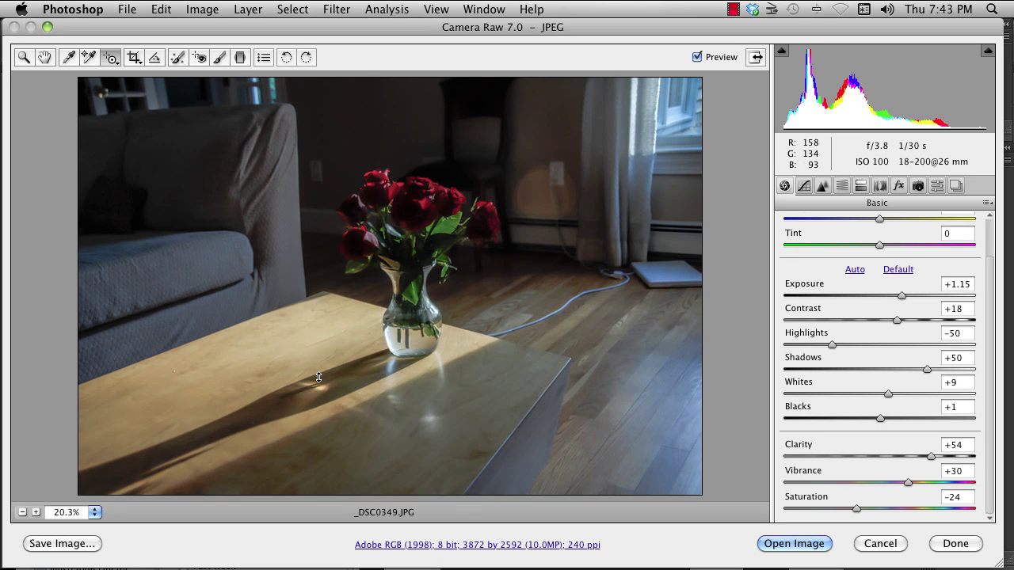
{"action": "left_click_drag", "start_coordinate": [318, 376], "coordinate": [321, 412]}
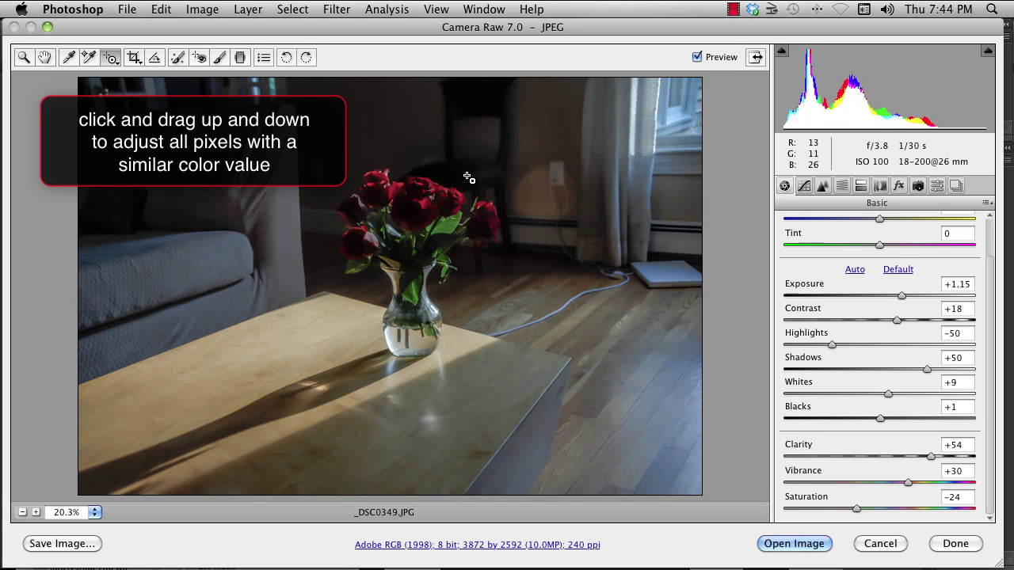
{"action": "mouse_move", "coordinate": [453, 148]}
{"action": "left_mouse_down"}
{"action": "mouse_move", "coordinate": [450, 105]}
{"action": "mouse_move", "coordinate": [448, 172]}
{"action": "mouse_move", "coordinate": [462, 145]}
{"action": "left_mouse_up"}
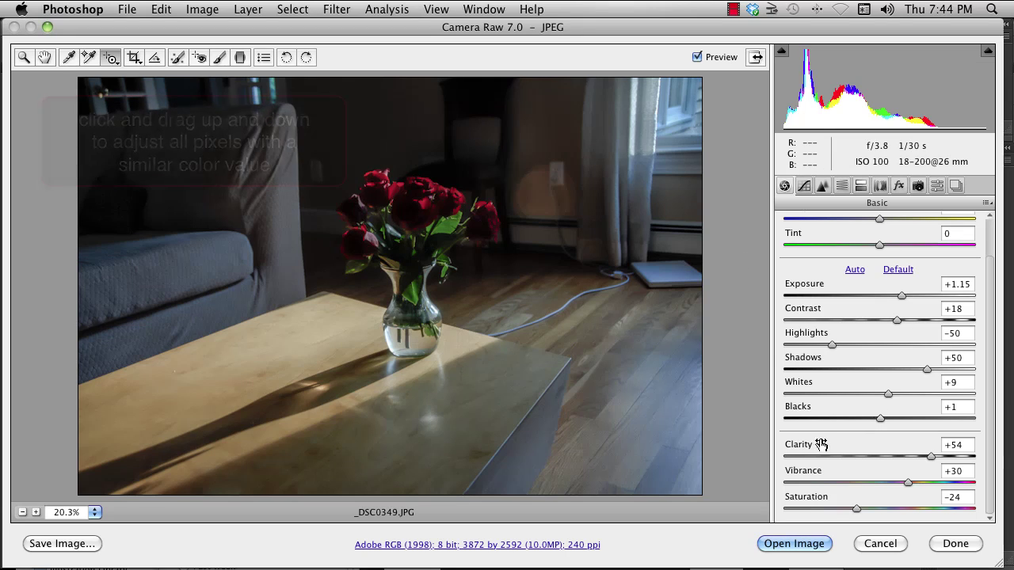
{"action": "left_click", "coordinate": [816, 545]}
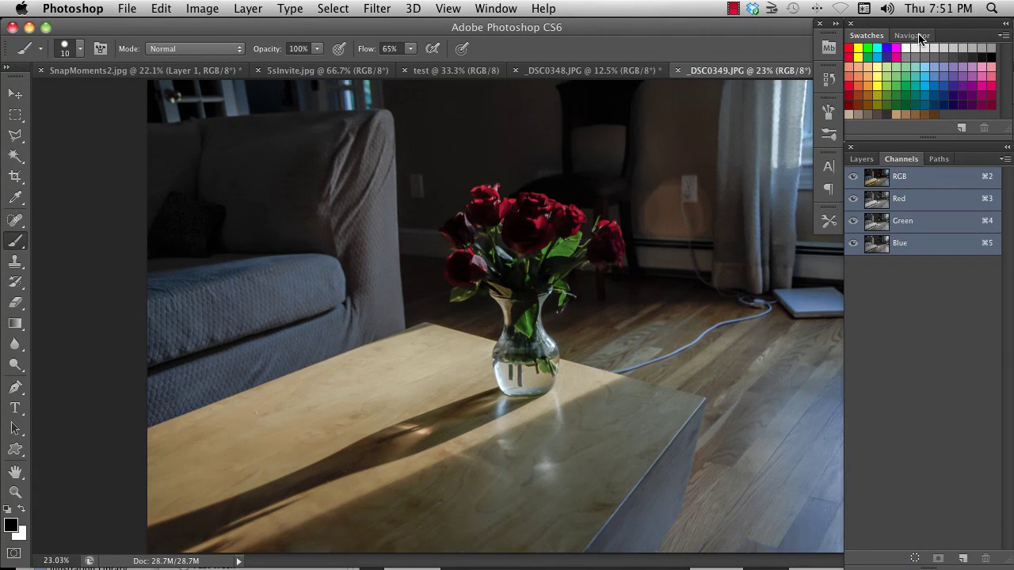
{"action": "left_click", "coordinate": [913, 35]}
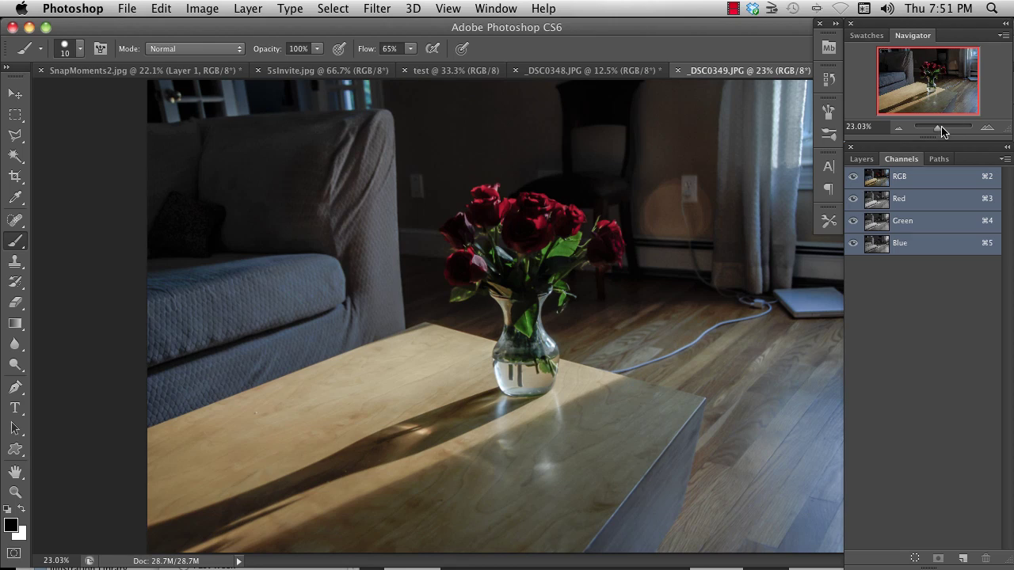
{"action": "mouse_move", "coordinate": [942, 133]}
{"action": "left_mouse_down"}
{"action": "mouse_move", "coordinate": [952, 131]}
{"action": "mouse_move", "coordinate": [944, 128]}
{"action": "left_mouse_up"}
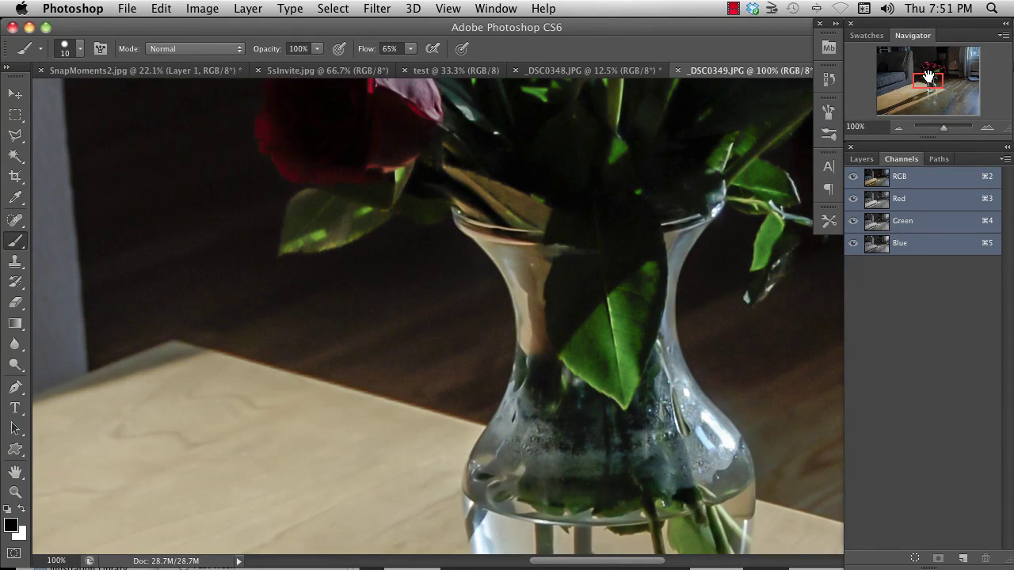
{"action": "mouse_move", "coordinate": [929, 77]}
{"action": "left_mouse_down"}
{"action": "mouse_move", "coordinate": [943, 75]}
{"action": "mouse_move", "coordinate": [937, 68]}
{"action": "left_mouse_up"}
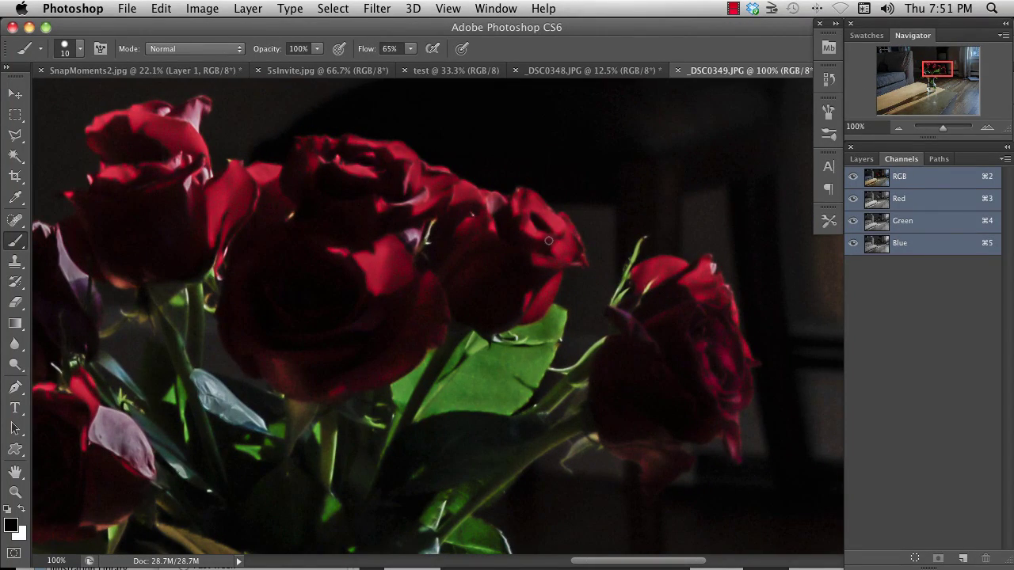
{"action": "left_click_drag", "start_coordinate": [529, 237], "coordinate": [744, 292]}
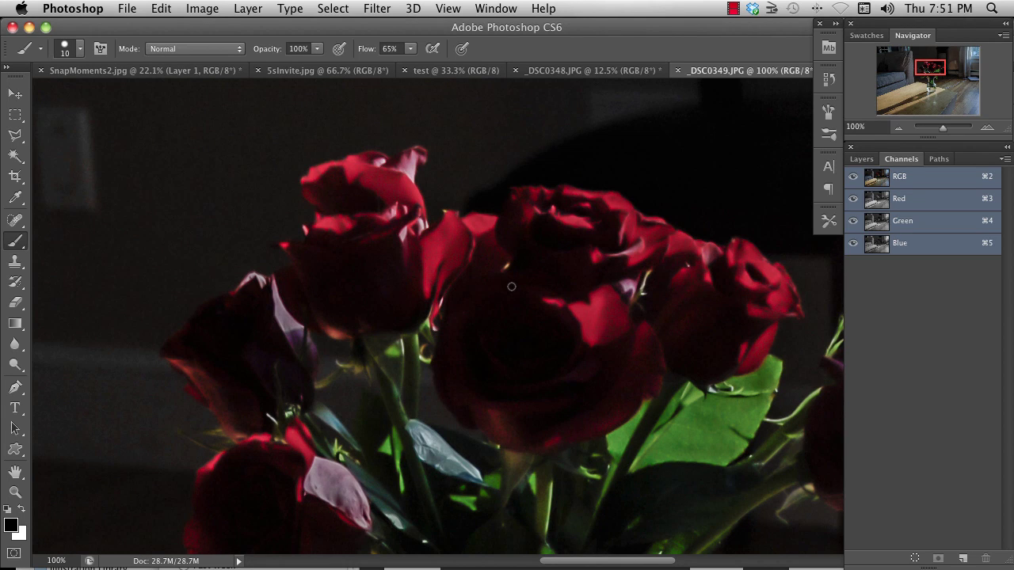
{"action": "mouse_move", "coordinate": [538, 278]}
{"action": "left_mouse_down"}
{"action": "mouse_move", "coordinate": [468, 284]}
{"action": "mouse_move", "coordinate": [554, 288]}
{"action": "mouse_move", "coordinate": [523, 286]}
{"action": "left_mouse_up"}
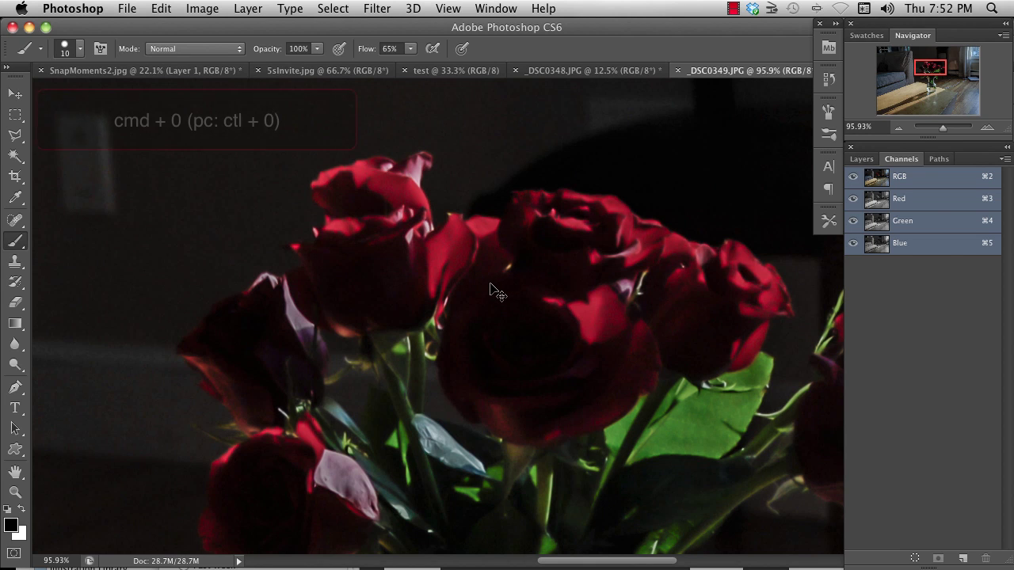
{"action": "key", "text": "super+0"}
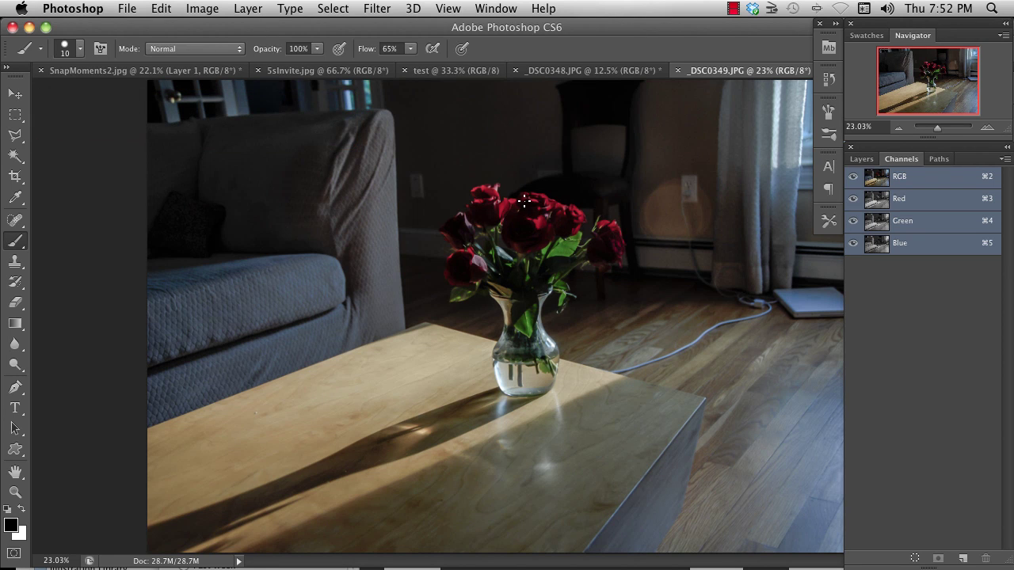
{"action": "key", "text": "super+1"}
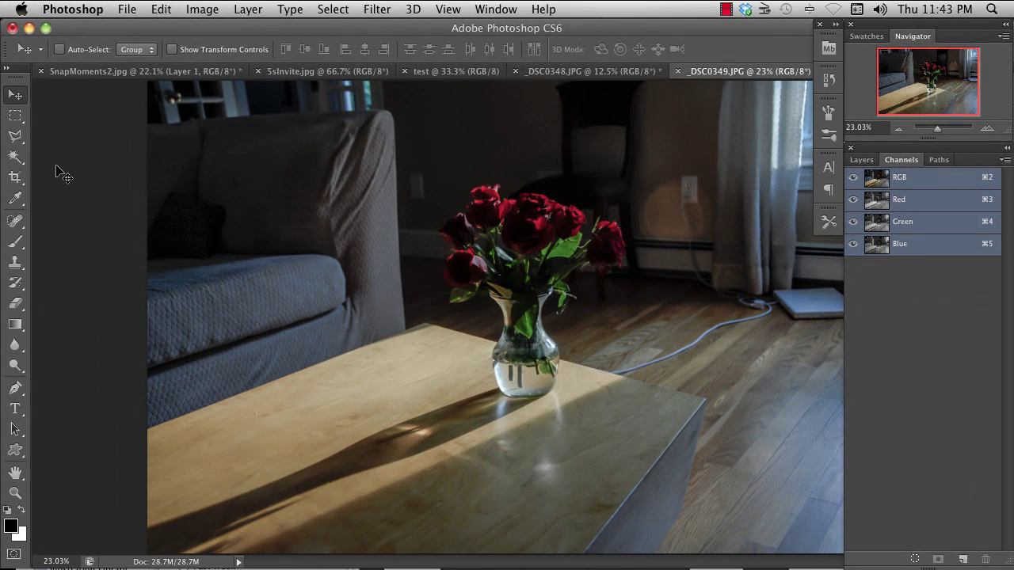
Try a crop extending past the photo's left edge, then discard it with Don't Crop.
{"action": "left_click", "coordinate": [16, 180]}
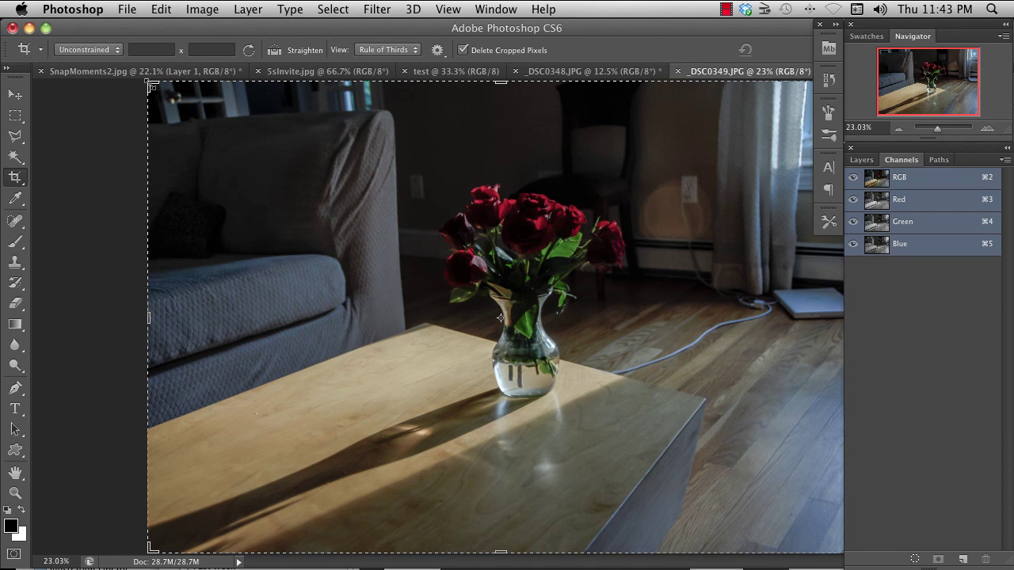
{"action": "left_click_drag", "start_coordinate": [149, 82], "coordinate": [228, 136]}
{"action": "left_click_drag", "start_coordinate": [222, 317], "coordinate": [137, 269]}
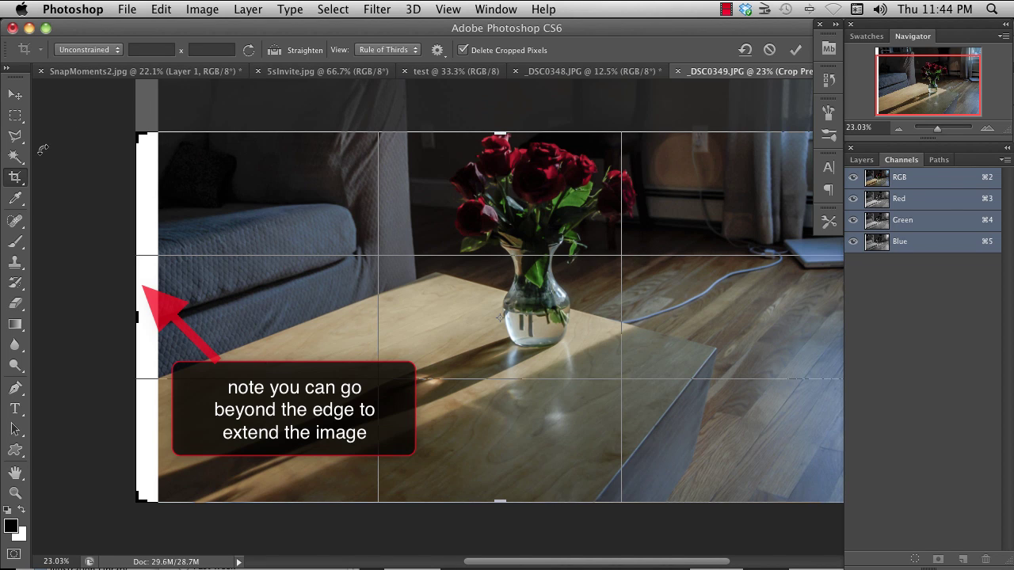
{"action": "left_click", "coordinate": [15, 94]}
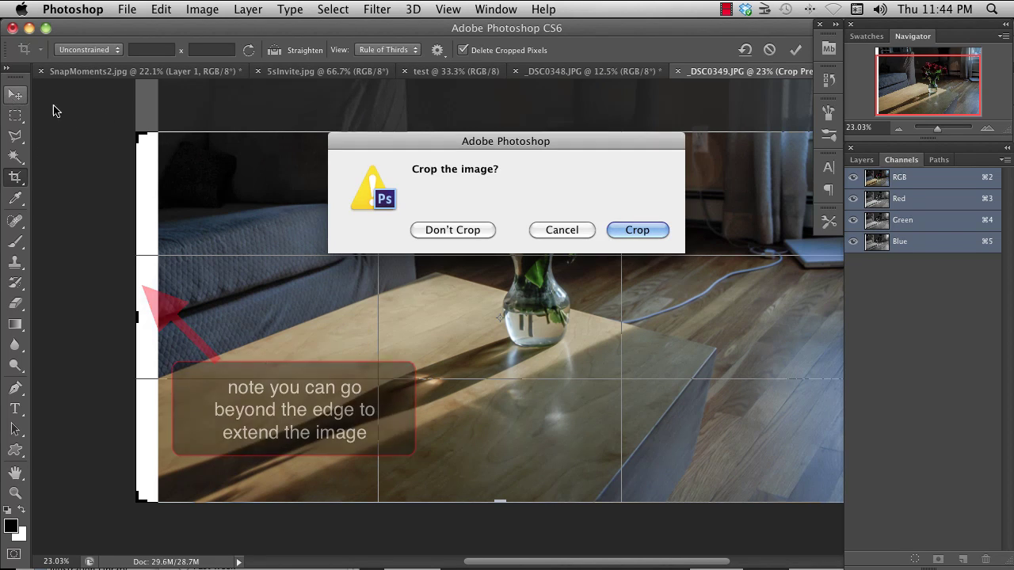
{"action": "left_click", "coordinate": [453, 230]}
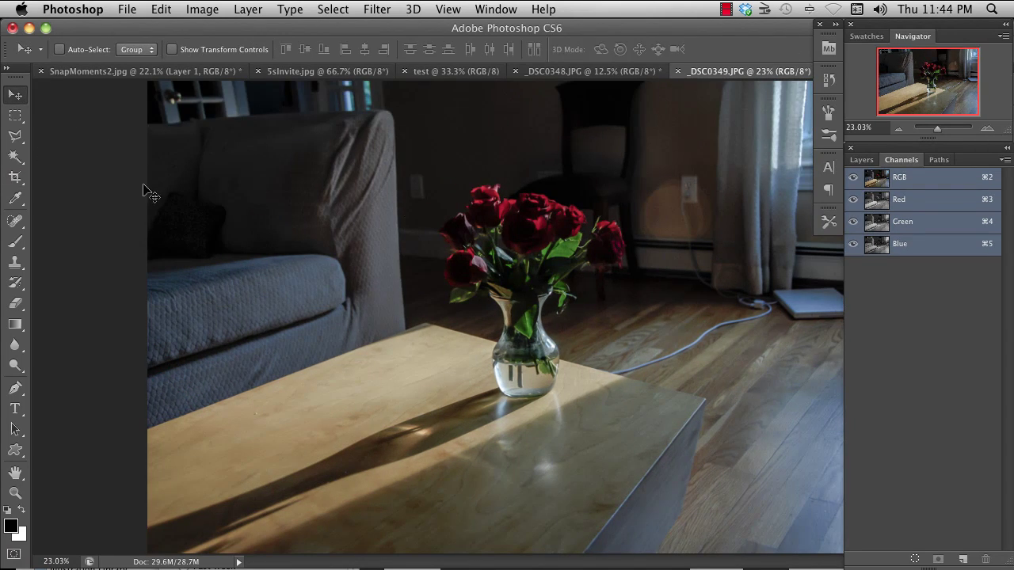
Draw a tall crop box around the vase and rotate the photo about 17.9° behind it.
{"action": "left_click", "coordinate": [15, 177]}
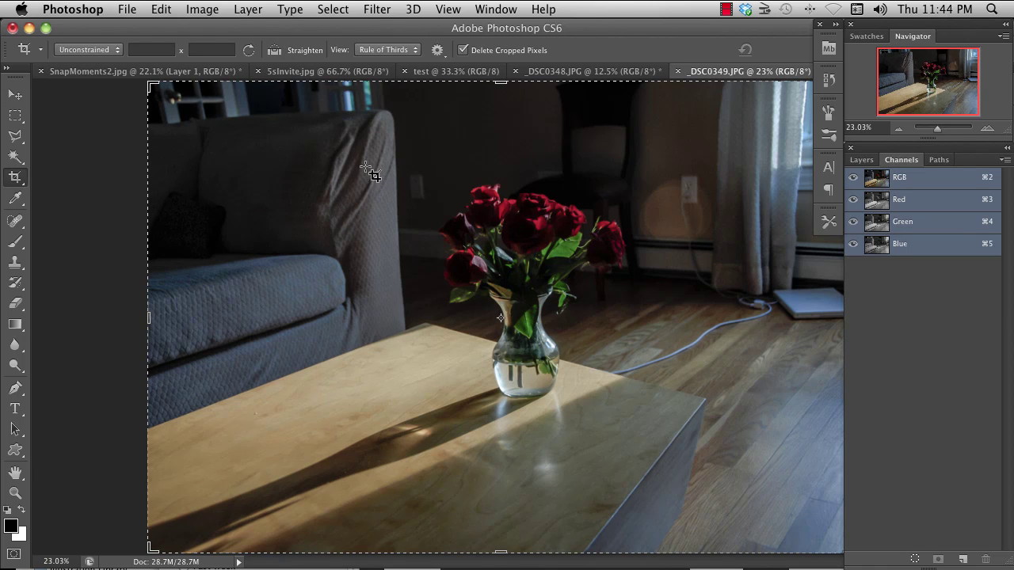
{"action": "left_click_drag", "start_coordinate": [378, 161], "coordinate": [639, 440]}
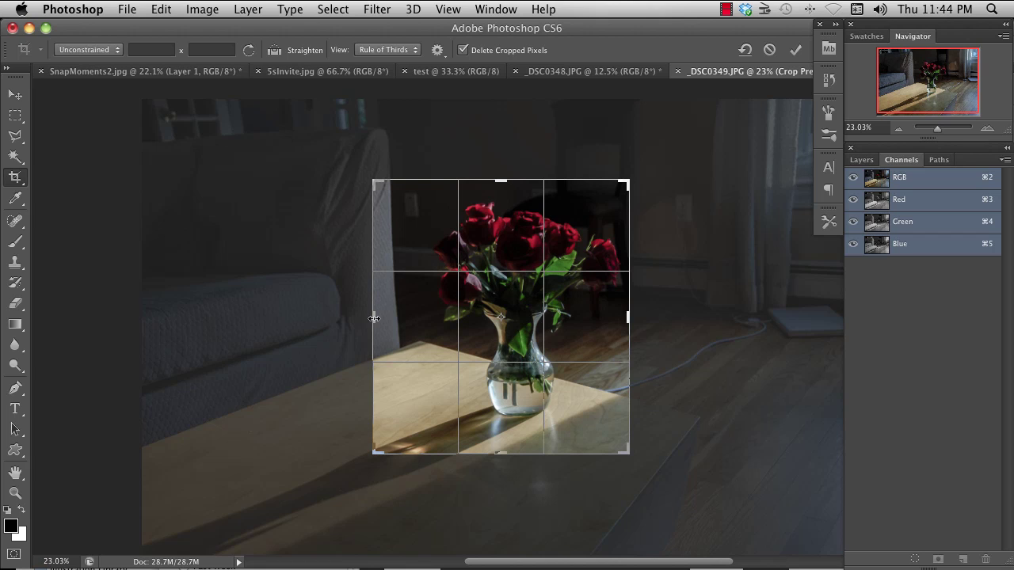
{"action": "left_click_drag", "start_coordinate": [374, 317], "coordinate": [426, 289]}
{"action": "left_click_drag", "start_coordinate": [621, 155], "coordinate": [663, 192]}
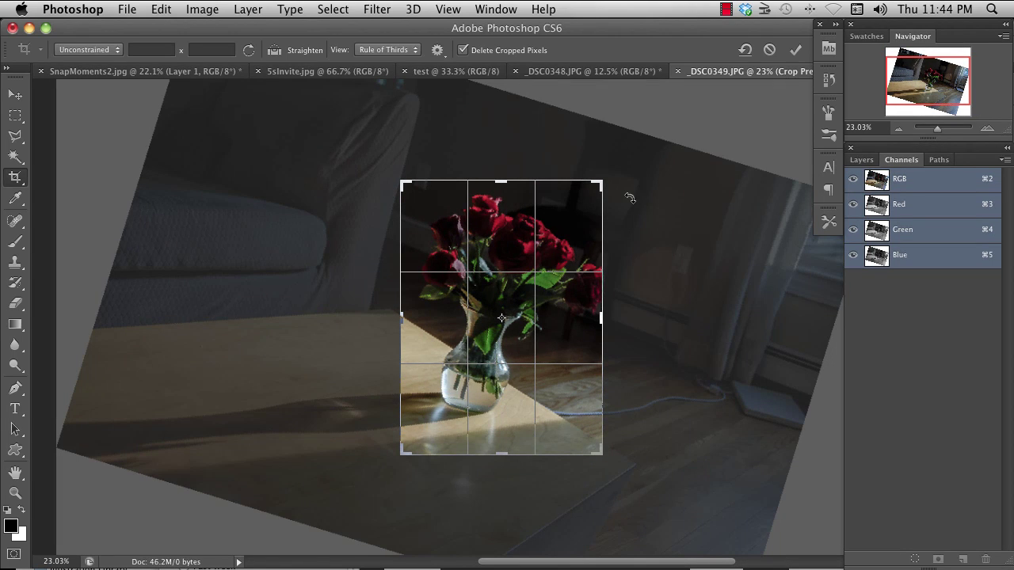
Commit the tilted crop with Delete Cropped Pixels unticked, then return to Move and fit the photo on screen.
{"action": "key", "text": "Return"}
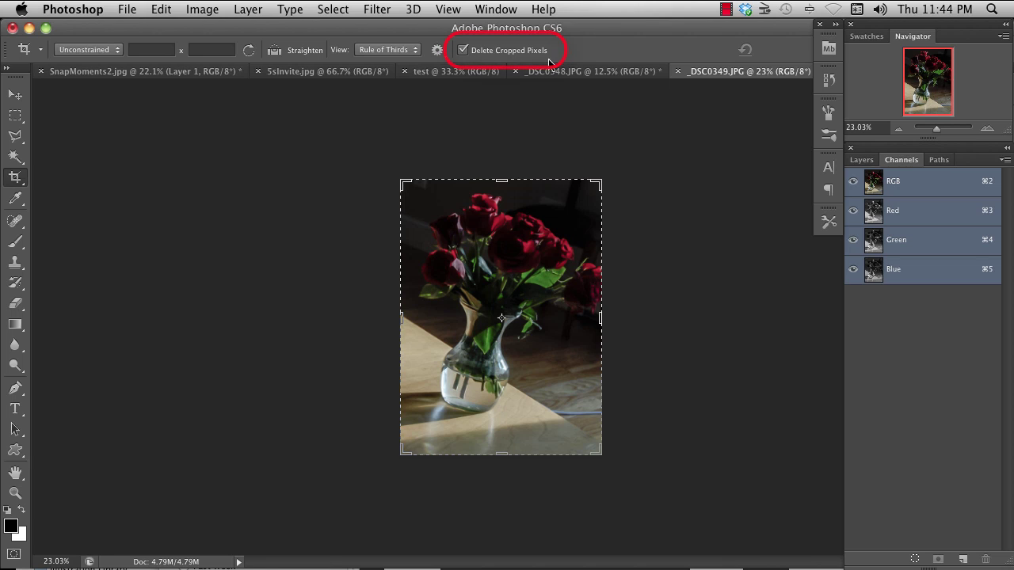
{"action": "left_click", "coordinate": [462, 50]}
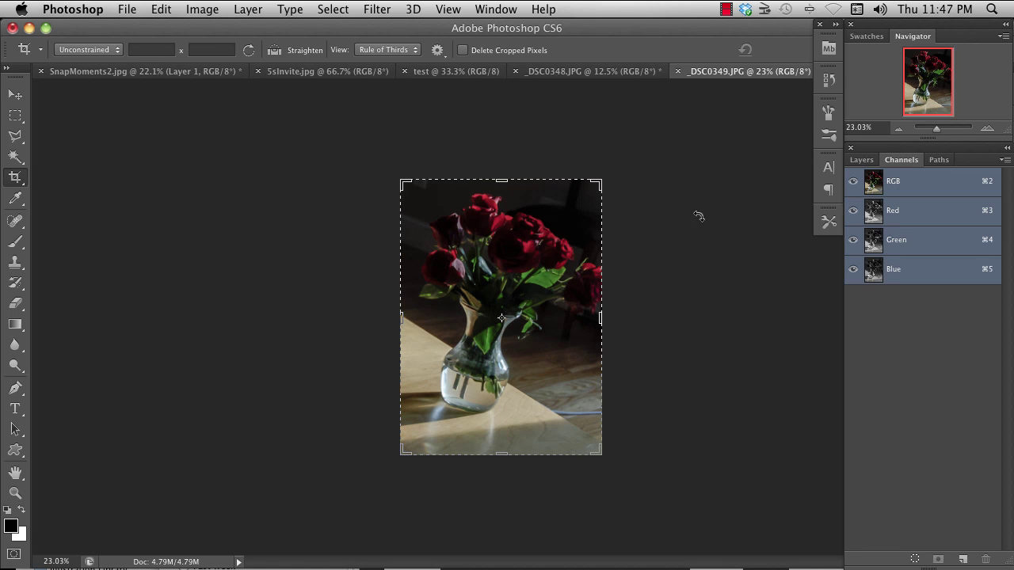
{"action": "key", "text": "v"}
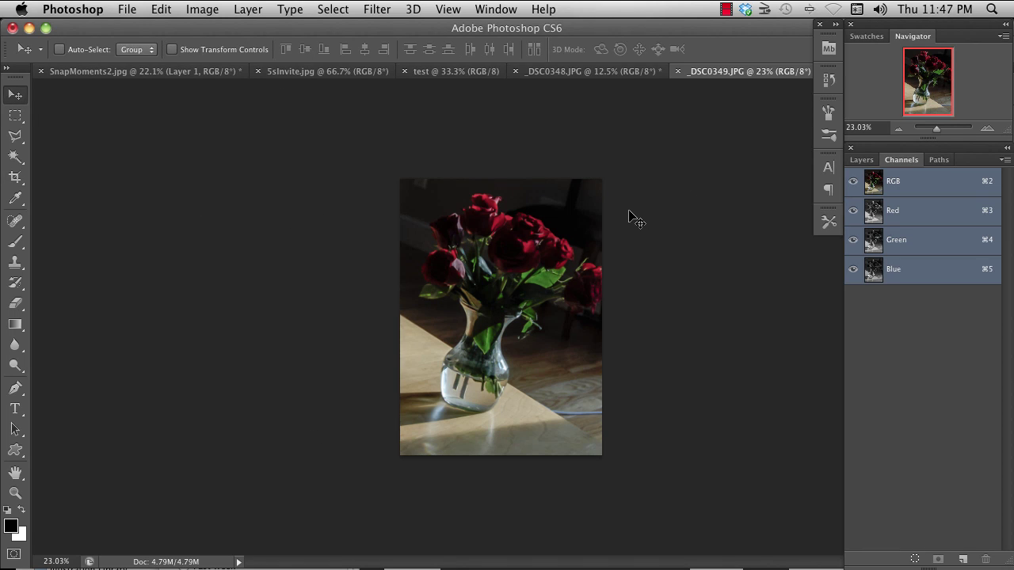
{"action": "key", "text": "super+0"}
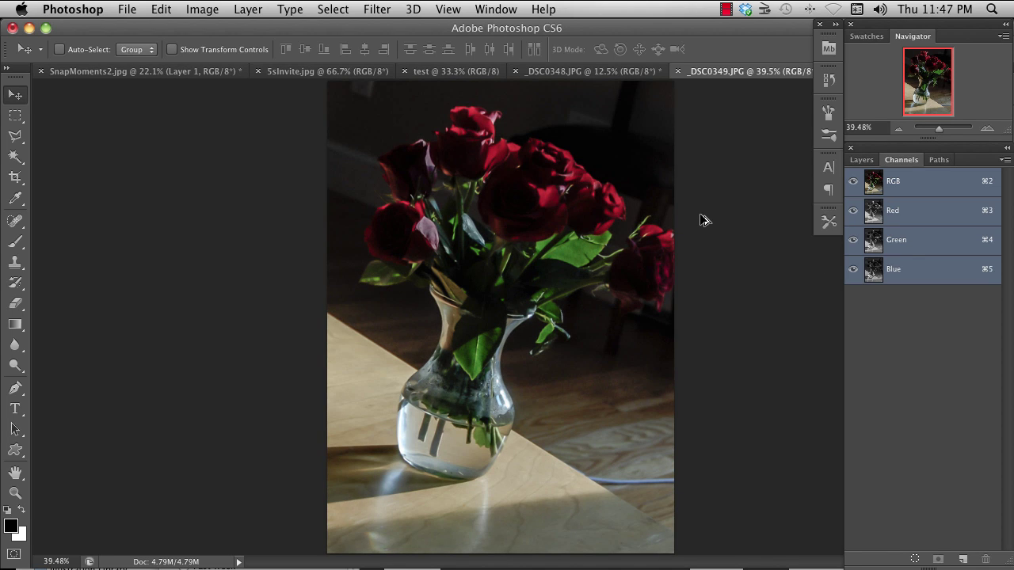
Resize the photo to 500 × 683 pixels in Image Size, keeping proportions.
{"action": "key", "text": "super+alt+i"}
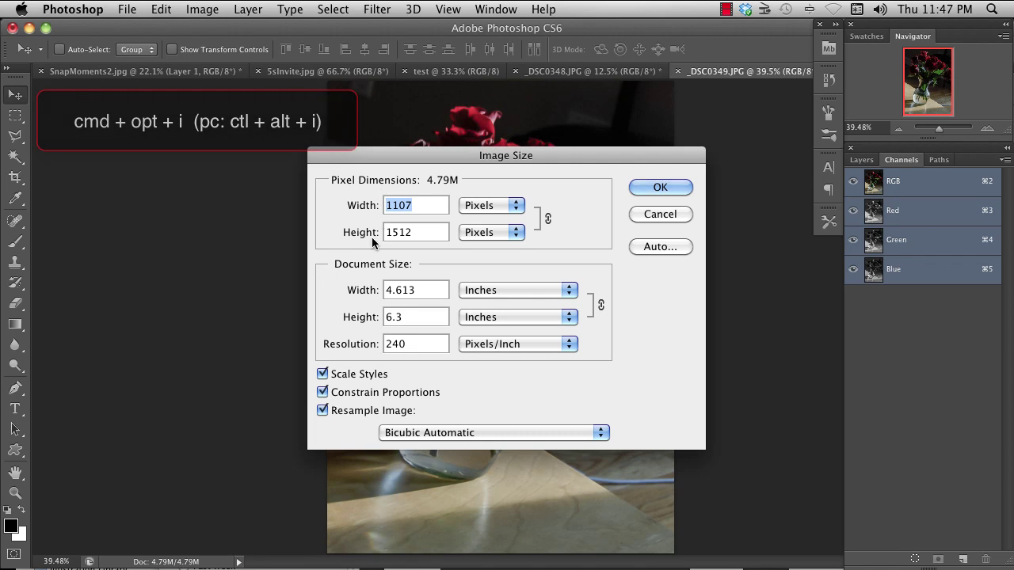
{"action": "left_click", "coordinate": [516, 206]}
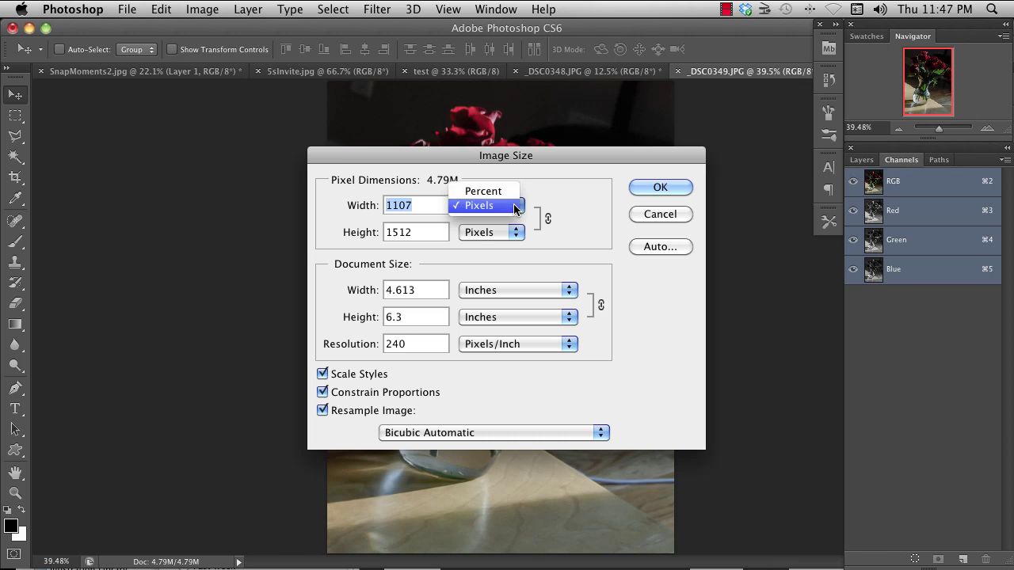
{"action": "left_click", "coordinate": [518, 204]}
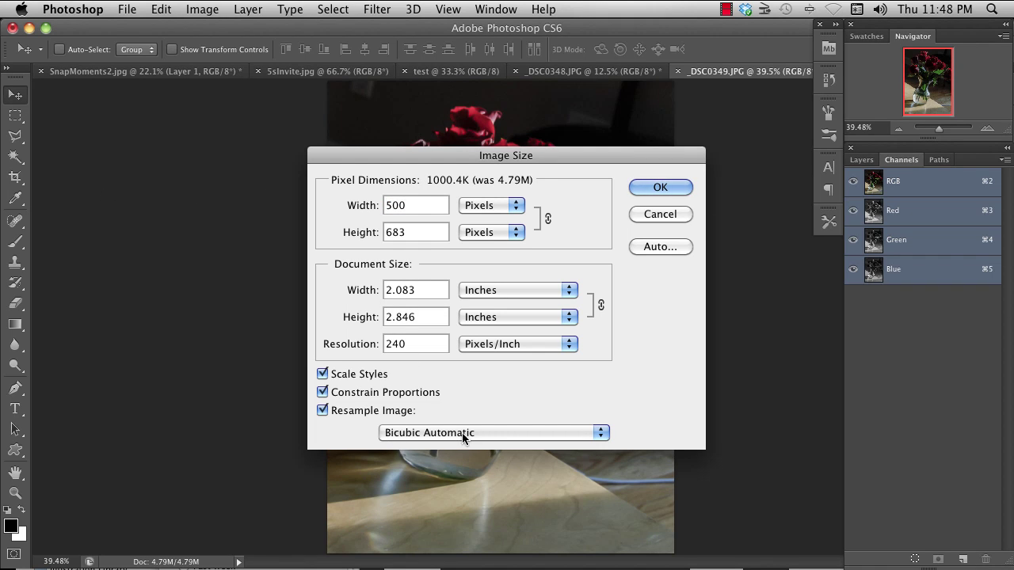
{"action": "left_click", "coordinate": [665, 190]}
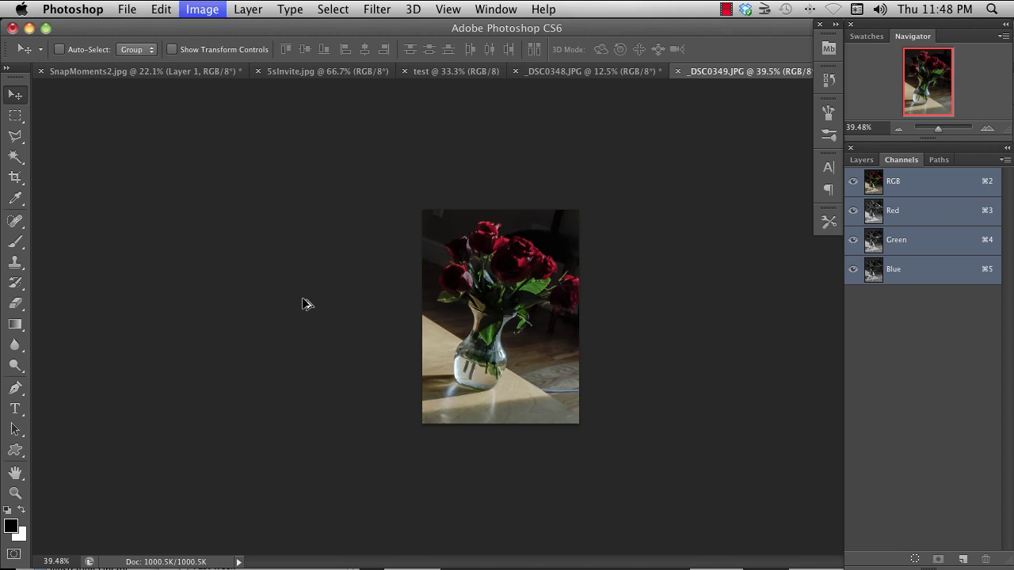
Try an unconstrained 700 px width resize, then undo the distortion.
{"action": "key", "text": "super+alt+i"}
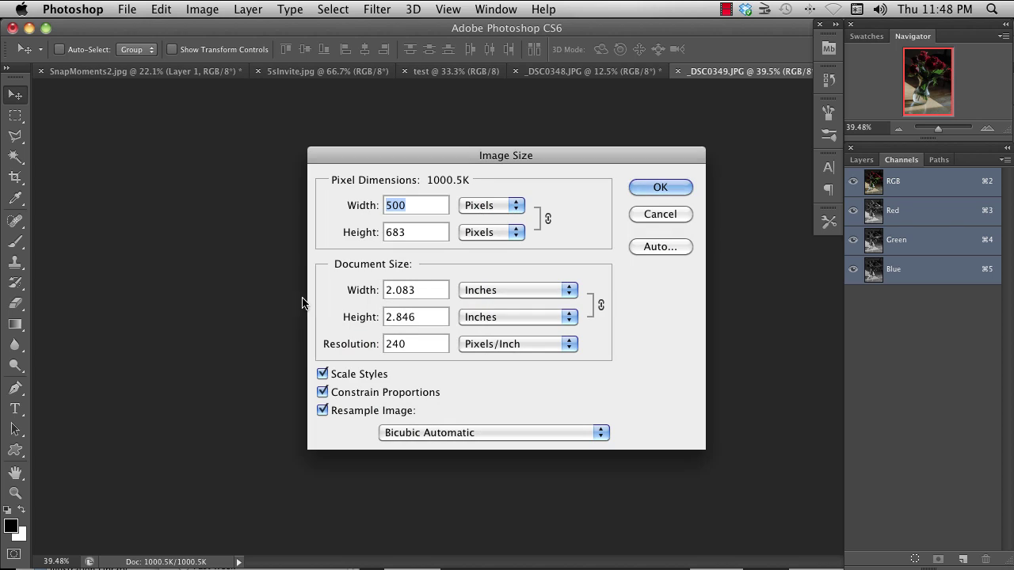
{"action": "left_click", "coordinate": [322, 392]}
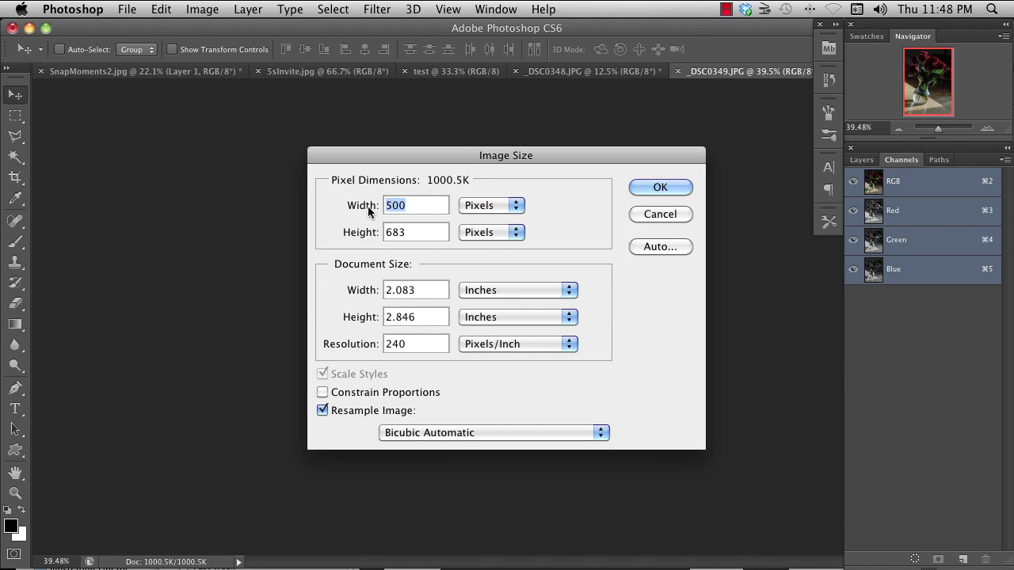
{"action": "type", "text": "700"}
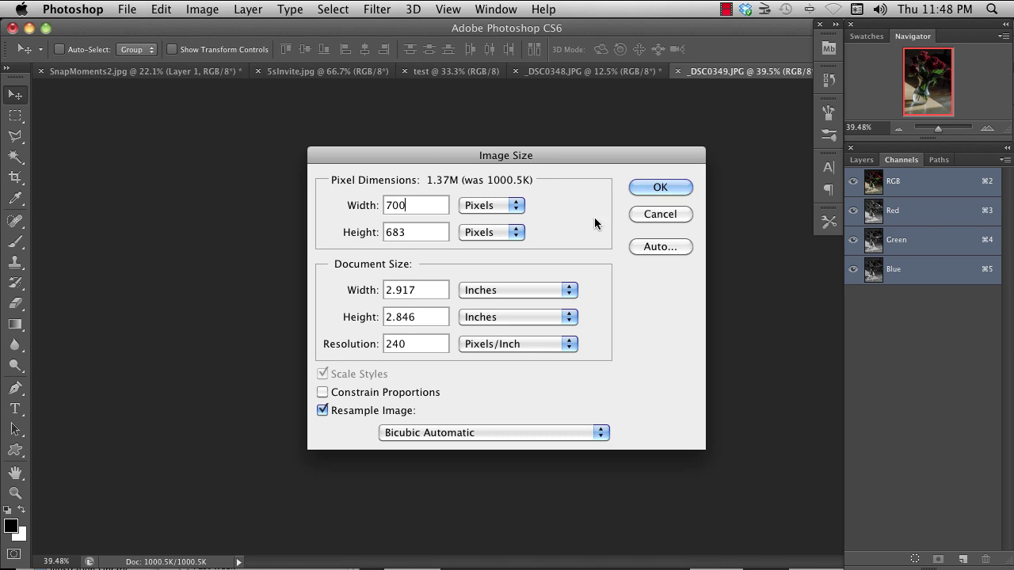
{"action": "left_click", "coordinate": [664, 191]}
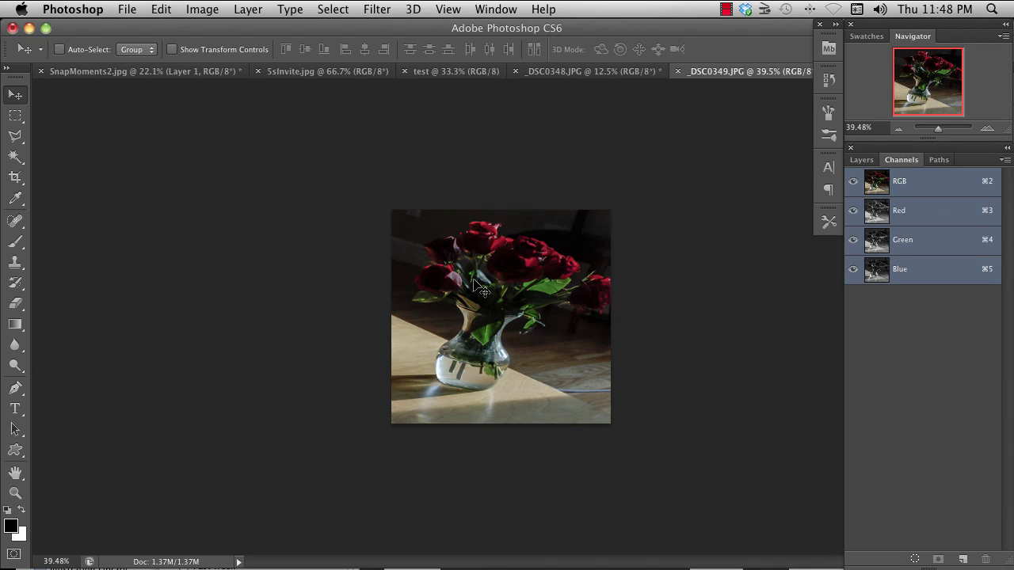
{"action": "key", "text": "super+z"}
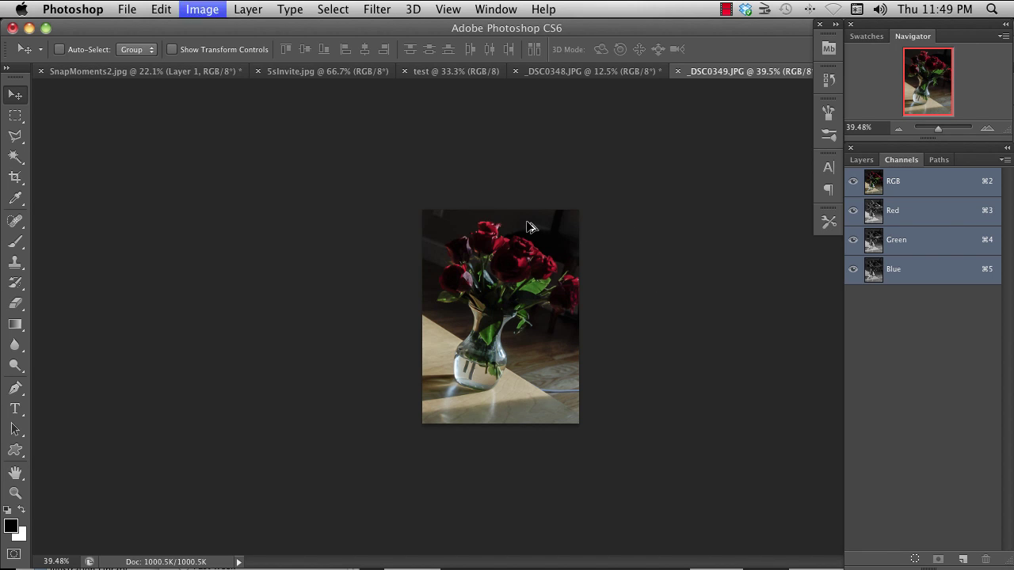
Extend the canvas to 600 × 800 px anchored top-left, adding white at right and bottom.
{"action": "key", "text": "super+alt+c"}
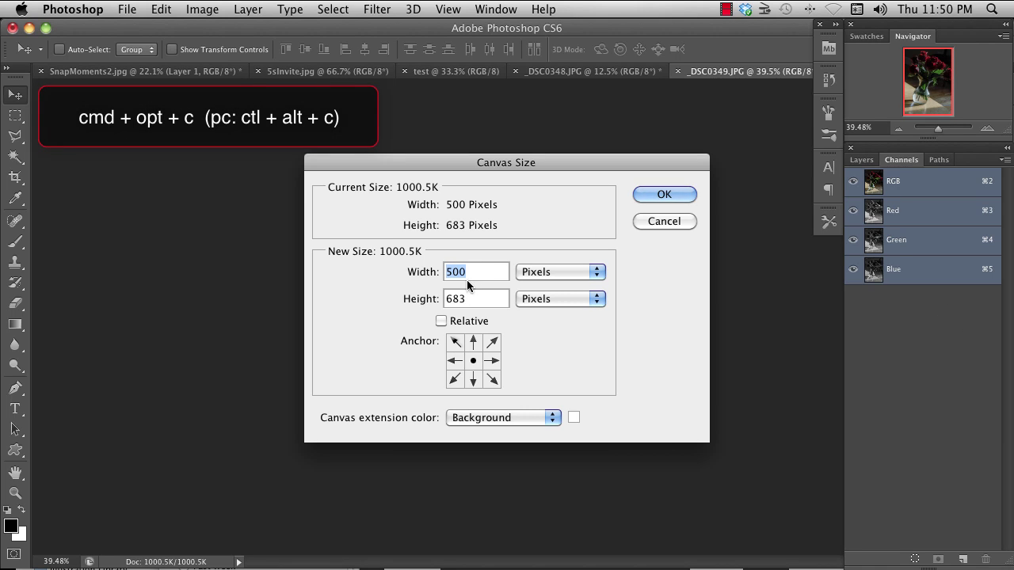
{"action": "left_click", "coordinate": [456, 343]}
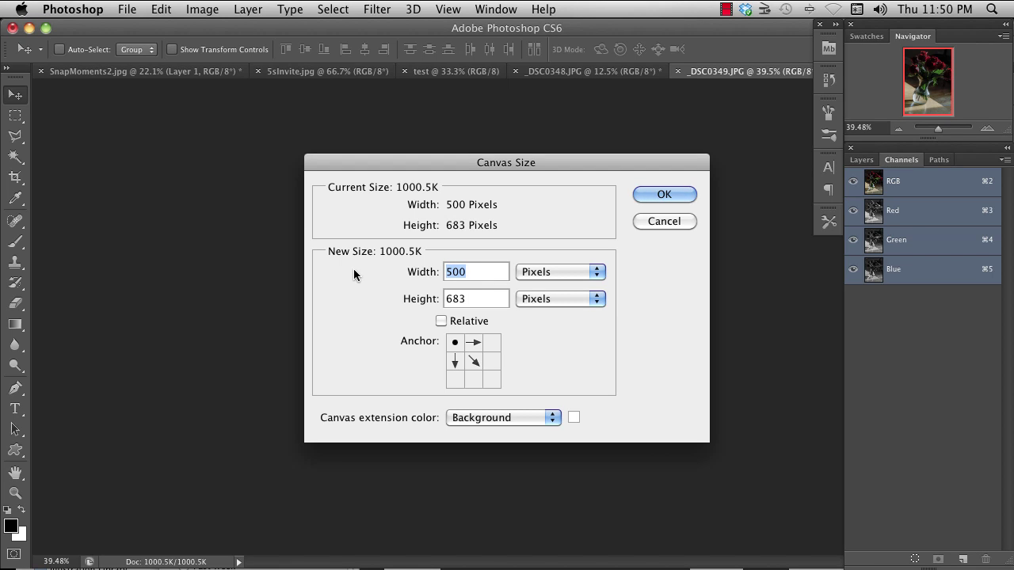
{"action": "type", "text": "600"}
{"action": "double_click", "coordinate": [469, 301]}
{"action": "type", "text": "800"}
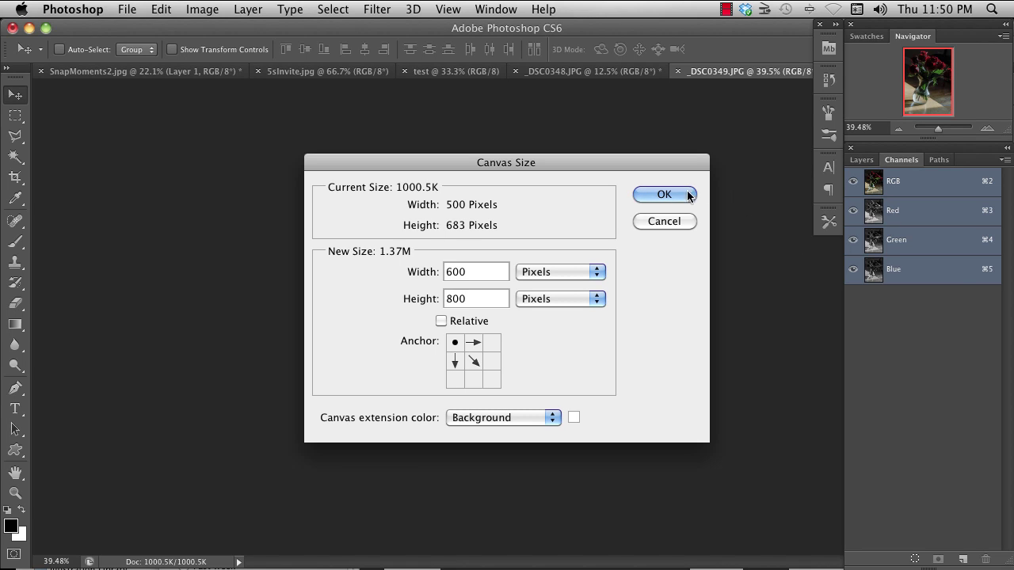
{"action": "left_click", "coordinate": [664, 195]}
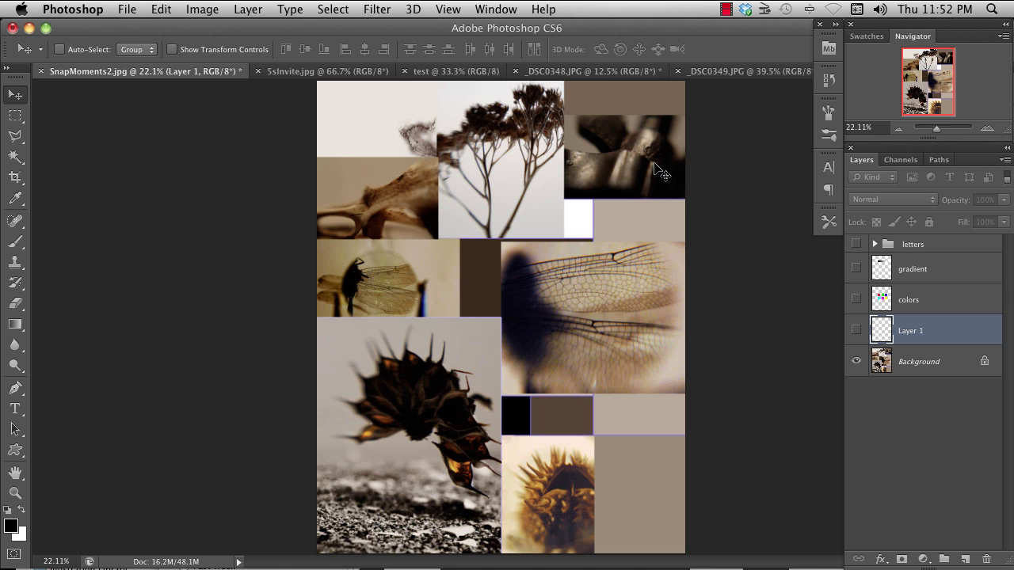
{"action": "key", "text": "super+apostrophe"}
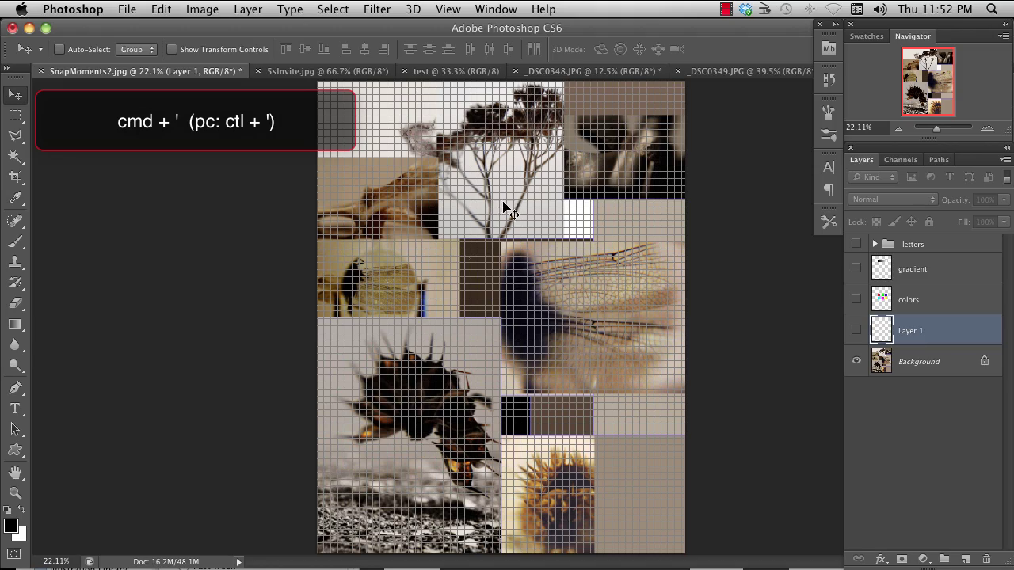
{"action": "left_click_drag", "start_coordinate": [536, 290], "coordinate": [557, 267]}
{"action": "left_click_drag", "start_coordinate": [623, 226], "coordinate": [544, 302]}
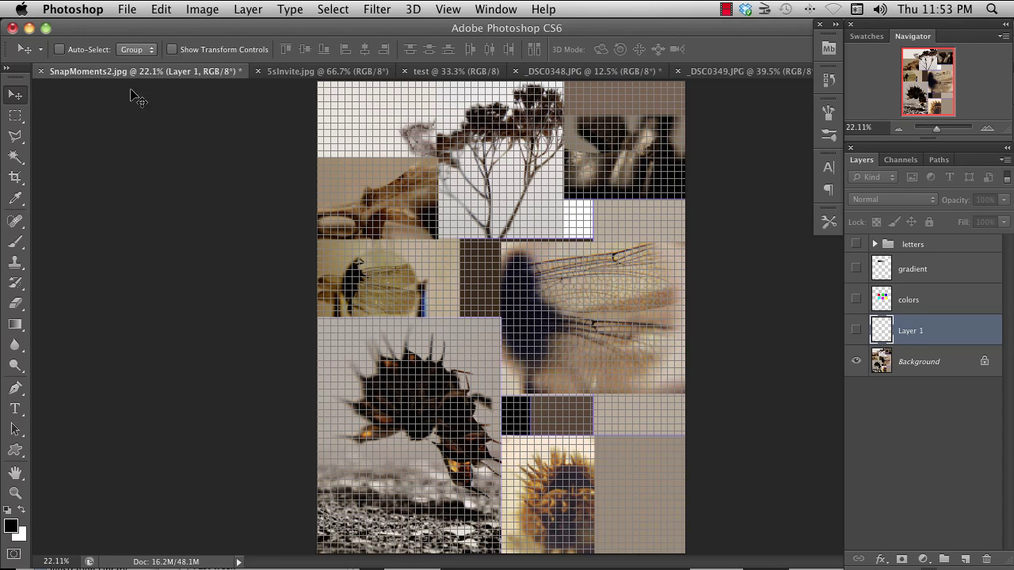
Set the grid preferences to a gridline every 100 pixels with 20 subdivisions.
{"action": "left_click", "coordinate": [73, 10]}
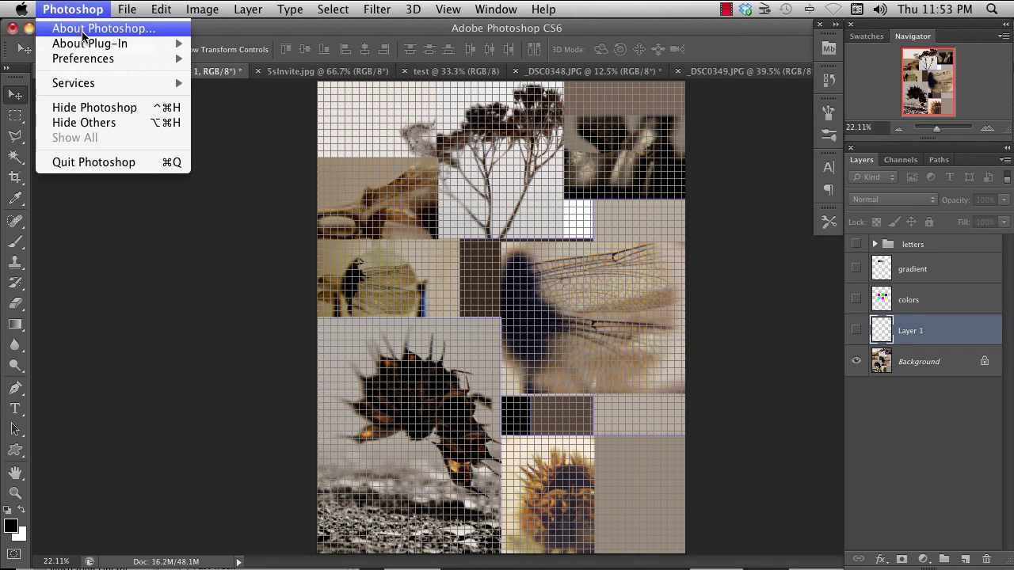
{"action": "mouse_move", "coordinate": [89, 60]}
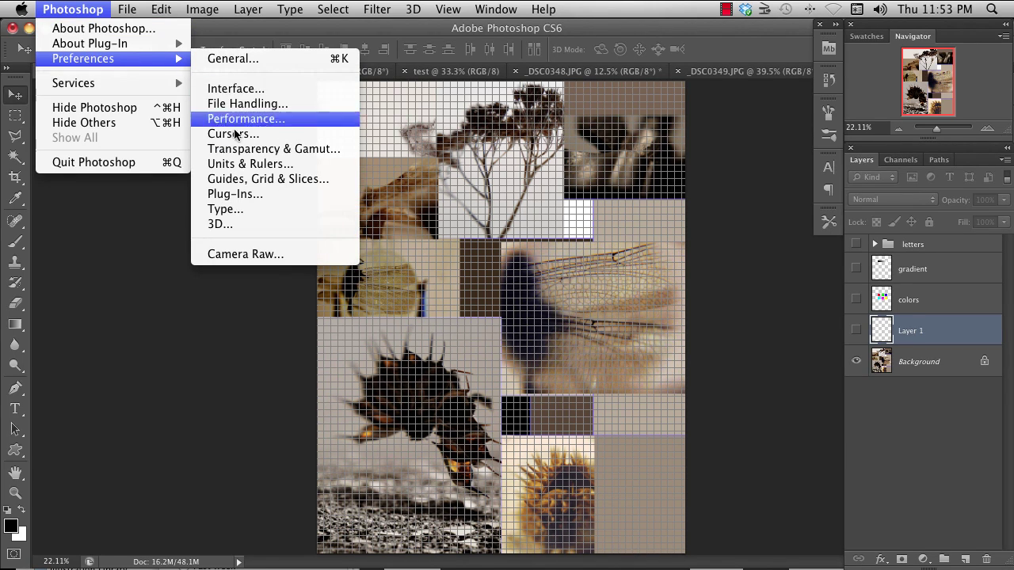
{"action": "left_click", "coordinate": [272, 180]}
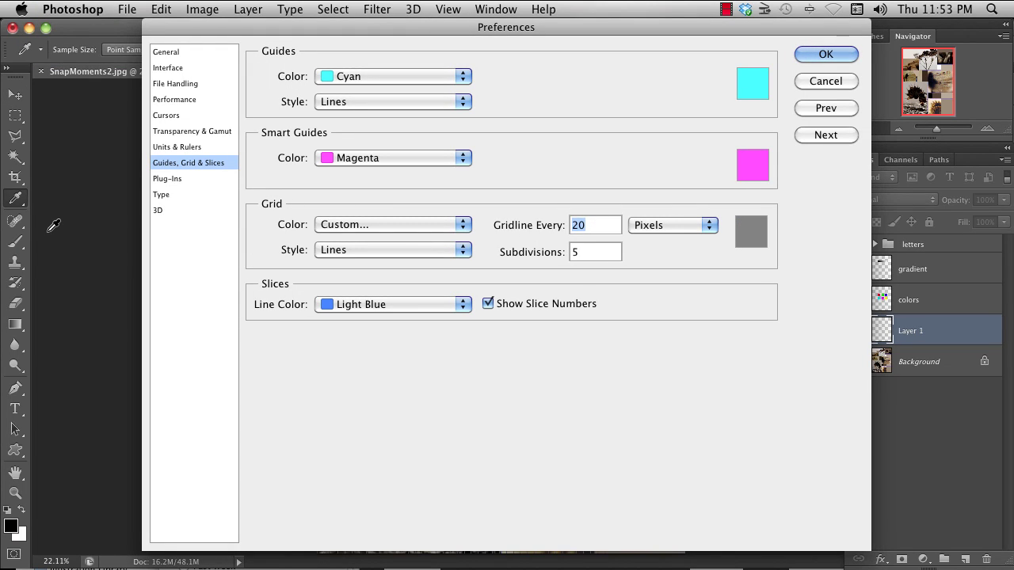
{"action": "type", "text": "100"}
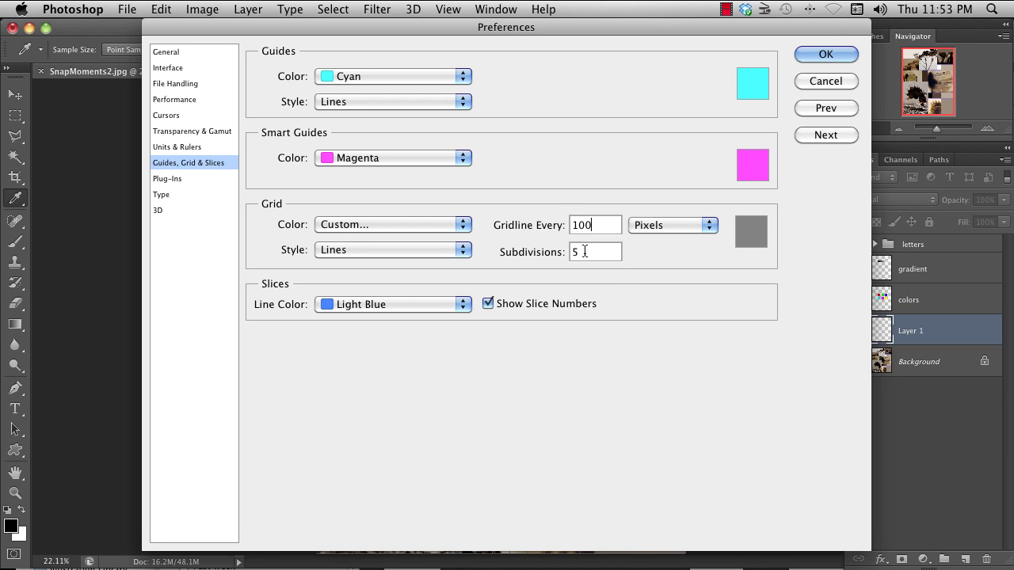
{"action": "key", "text": "Tab"}
{"action": "type", "text": "20"}
{"action": "left_click", "coordinate": [824, 54]}
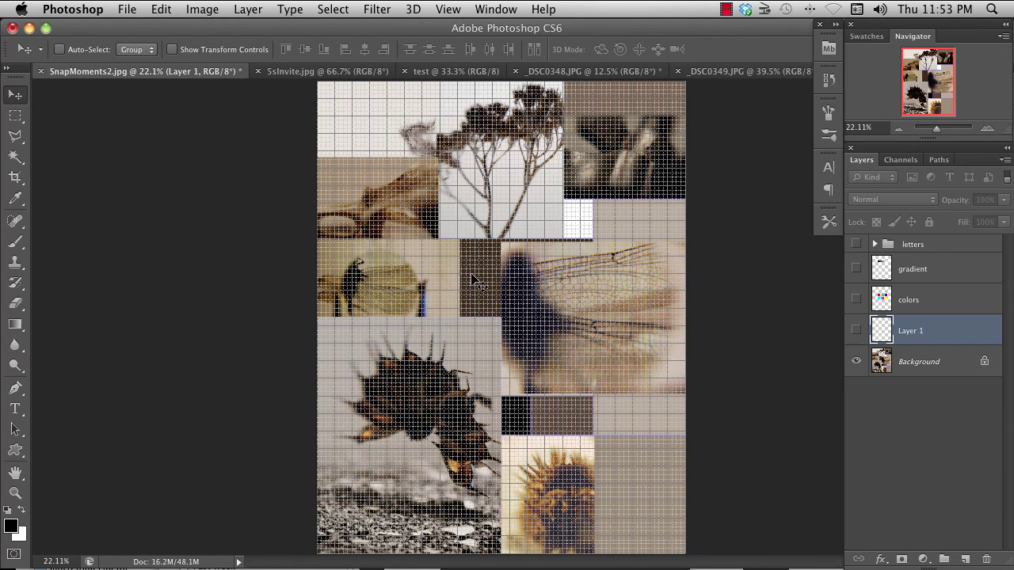
{"action": "left_click_drag", "start_coordinate": [474, 279], "coordinate": [474, 279]}
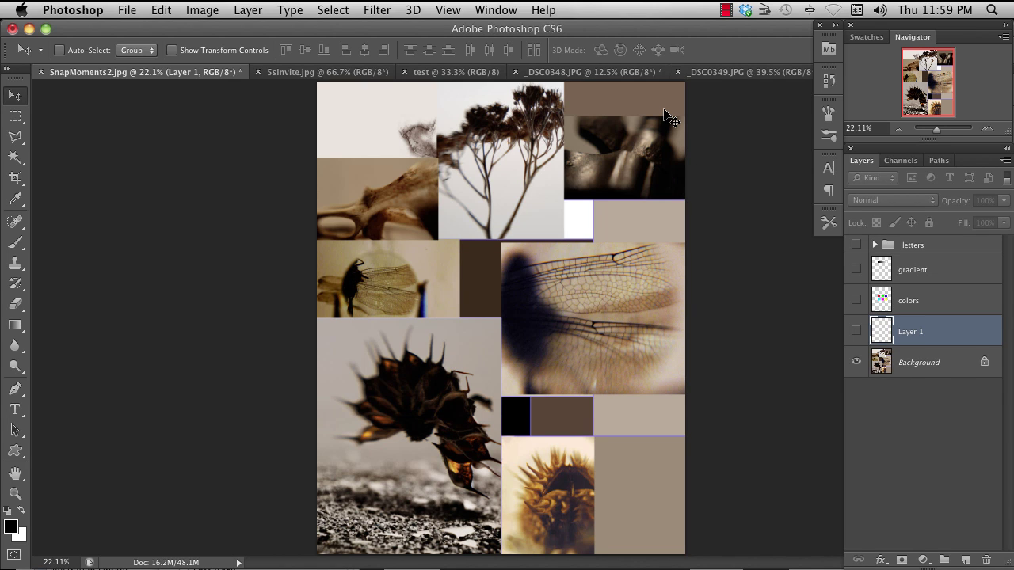
Show rulers, then add vertical and horizontal guides at the dragonfly-wing photo's top-left corner.
{"action": "key", "text": "super+r"}
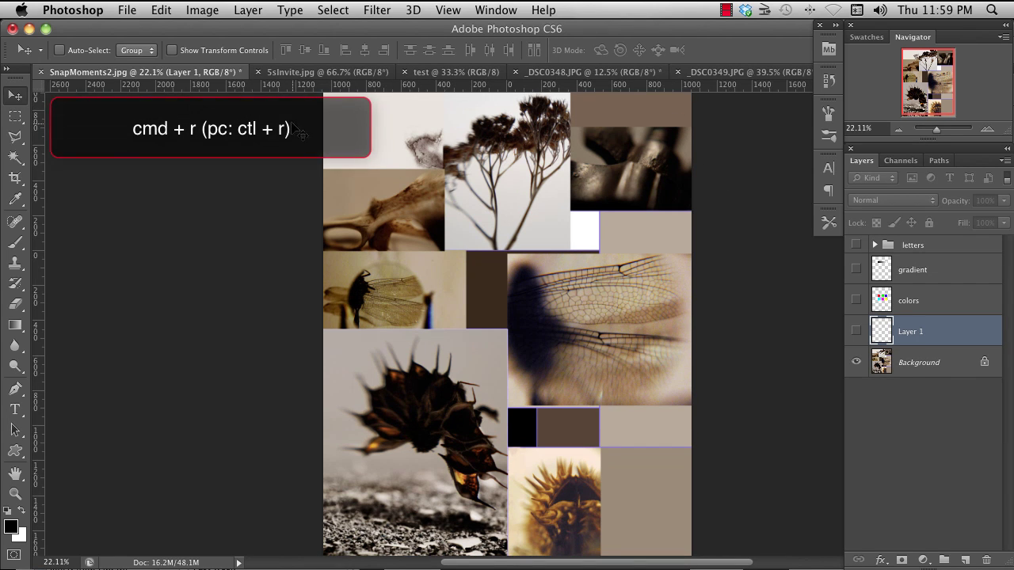
{"action": "left_click", "coordinate": [449, 10]}
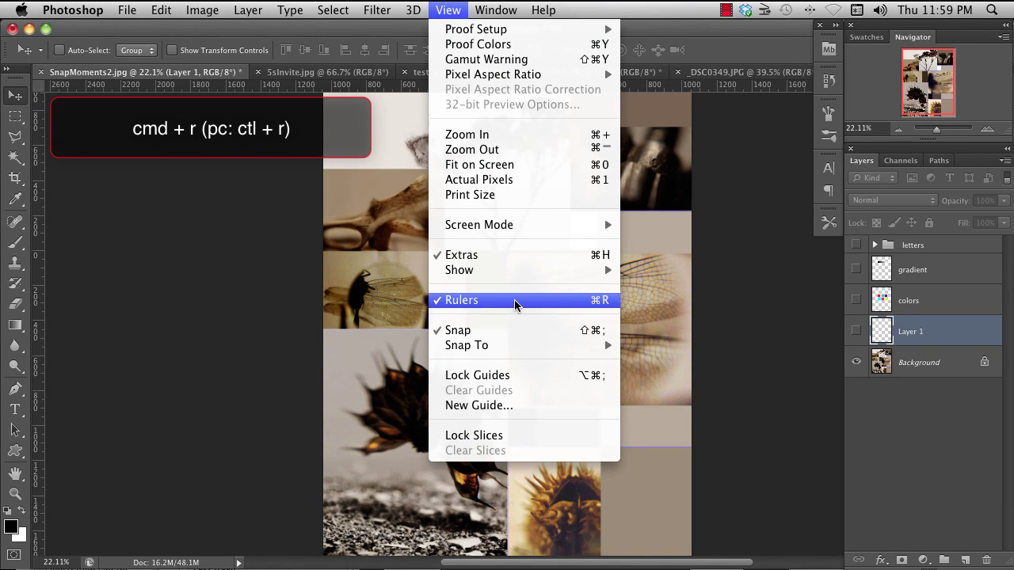
{"action": "left_click", "coordinate": [765, 264]}
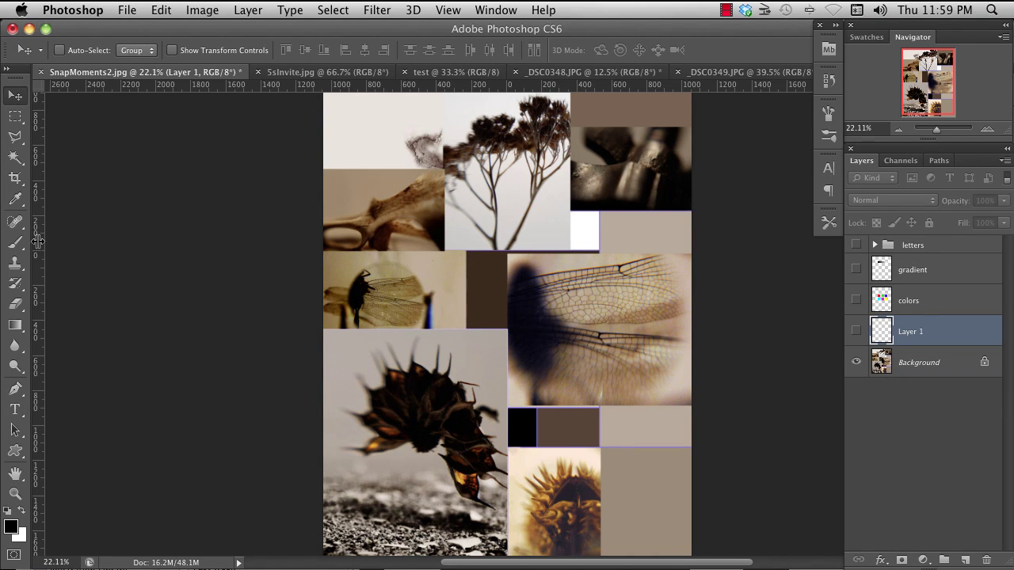
{"action": "left_click_drag", "start_coordinate": [38, 242], "coordinate": [508, 240]}
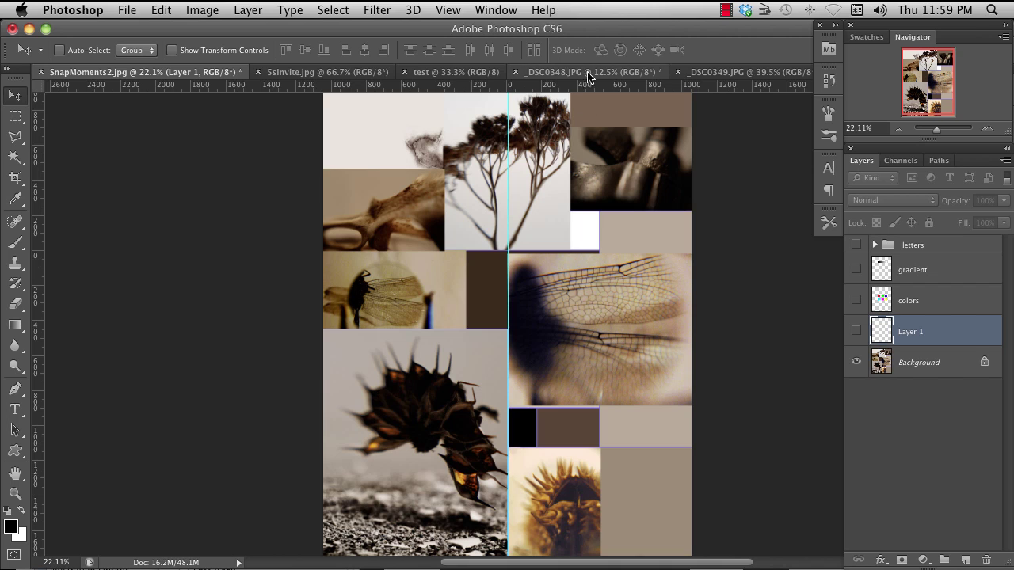
{"action": "left_click_drag", "start_coordinate": [584, 84], "coordinate": [592, 251]}
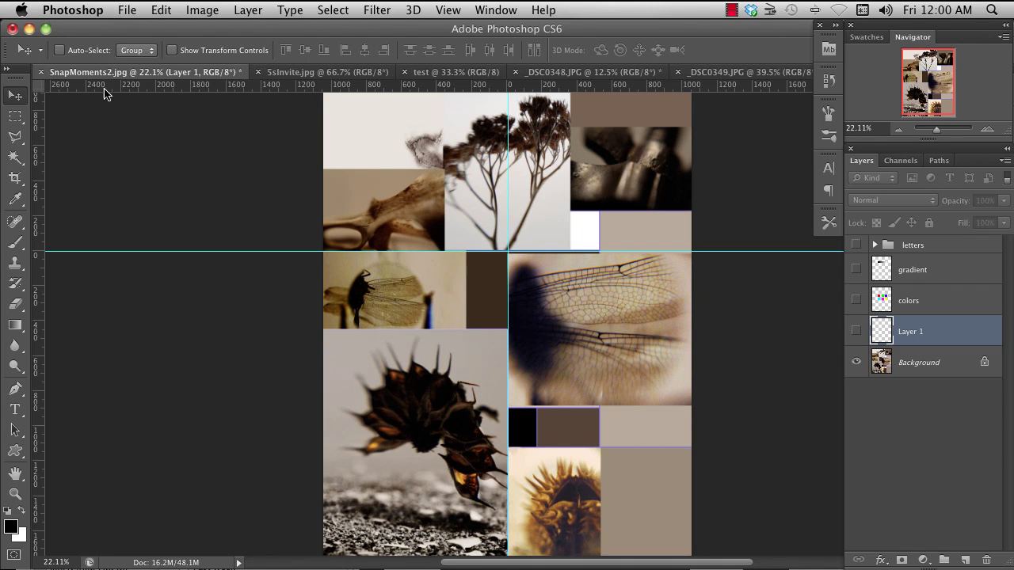
Move the ruler zero point to the guides' crossing and toggle the guides off and back on.
{"action": "left_click_drag", "start_coordinate": [35, 85], "coordinate": [508, 252]}
{"action": "key", "text": "super+semicolon"}
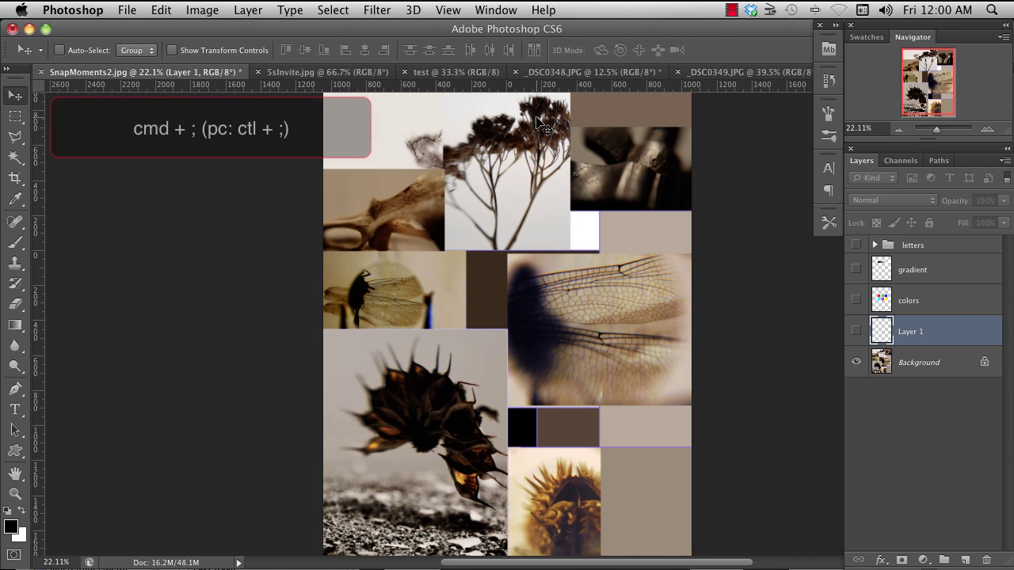
{"action": "key", "text": "super+semicolon"}
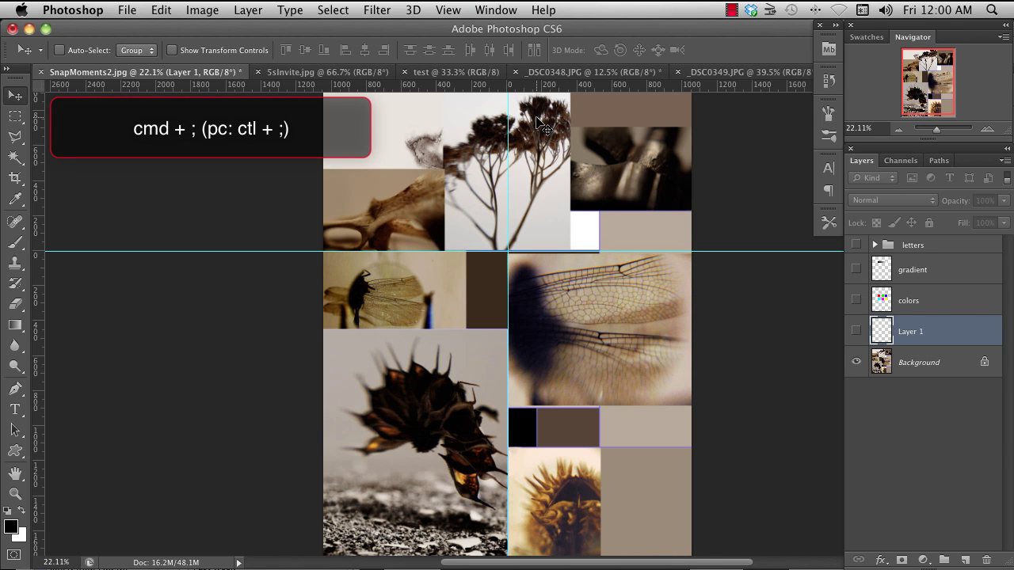
{"action": "left_click", "coordinate": [450, 11]}
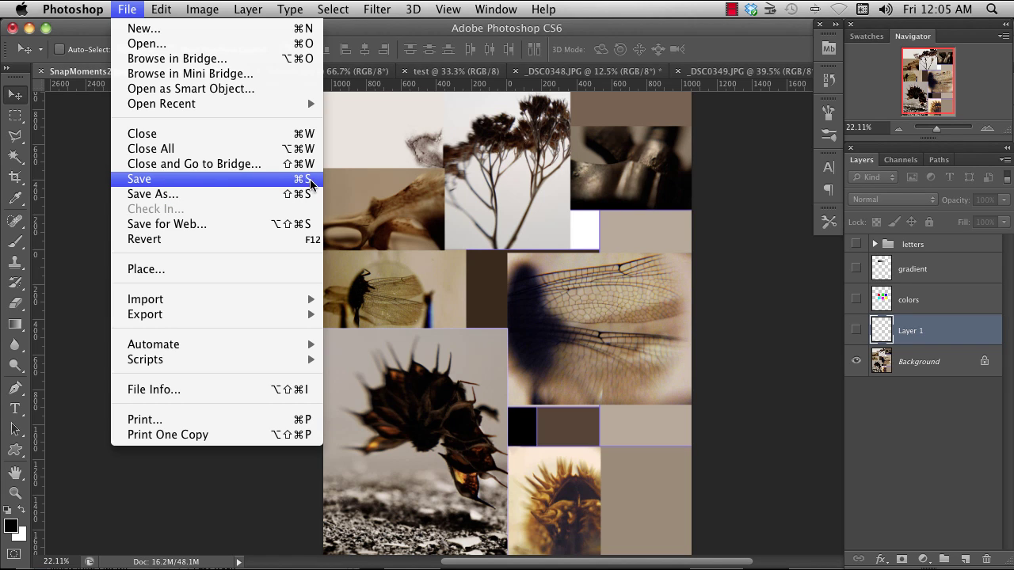
Begin saving the collage under a new name with Save As.
{"action": "left_click", "coordinate": [215, 197]}
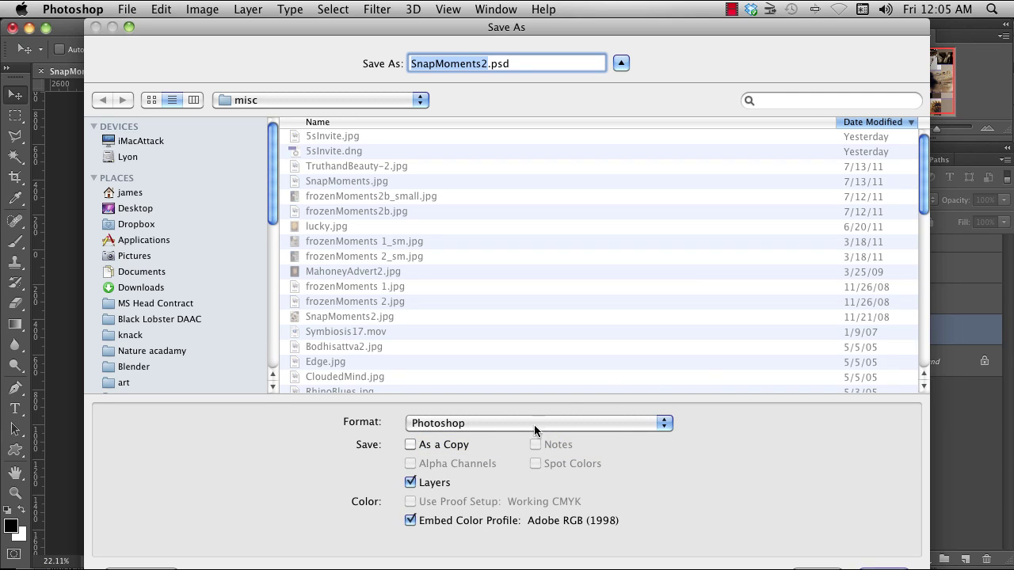
Save the collage as SnapMoments2 copy.jpg in JPEG format, after briefly trying PNG.
{"action": "left_click", "coordinate": [665, 426]}
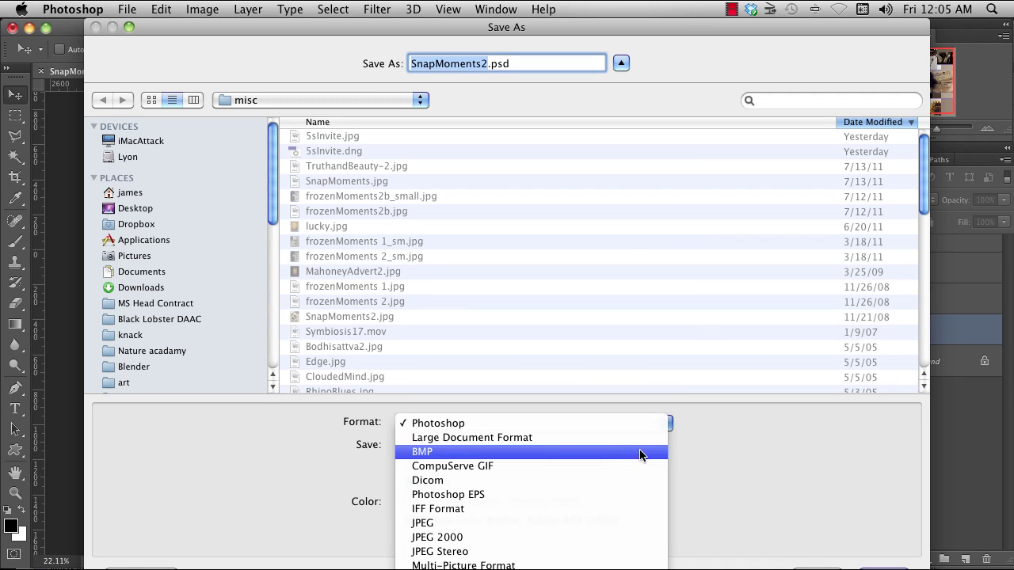
{"action": "left_click", "coordinate": [502, 523]}
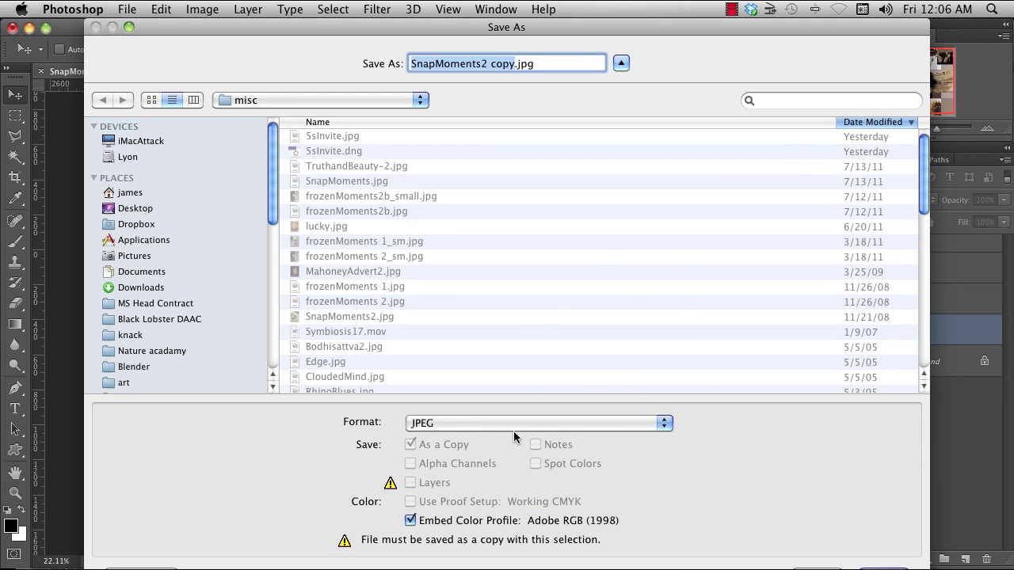
{"action": "left_click", "coordinate": [665, 428]}
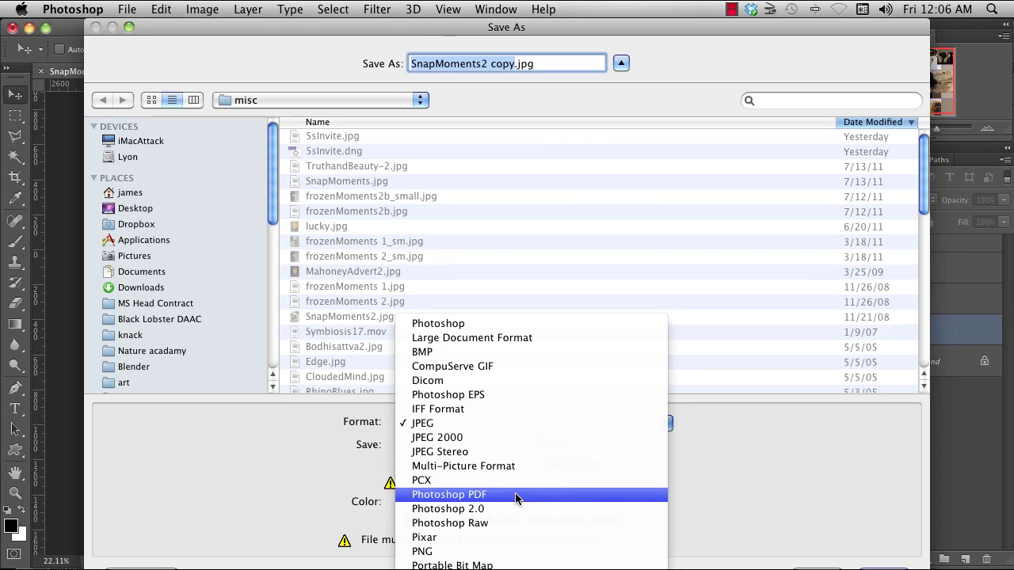
{"action": "left_click", "coordinate": [485, 553]}
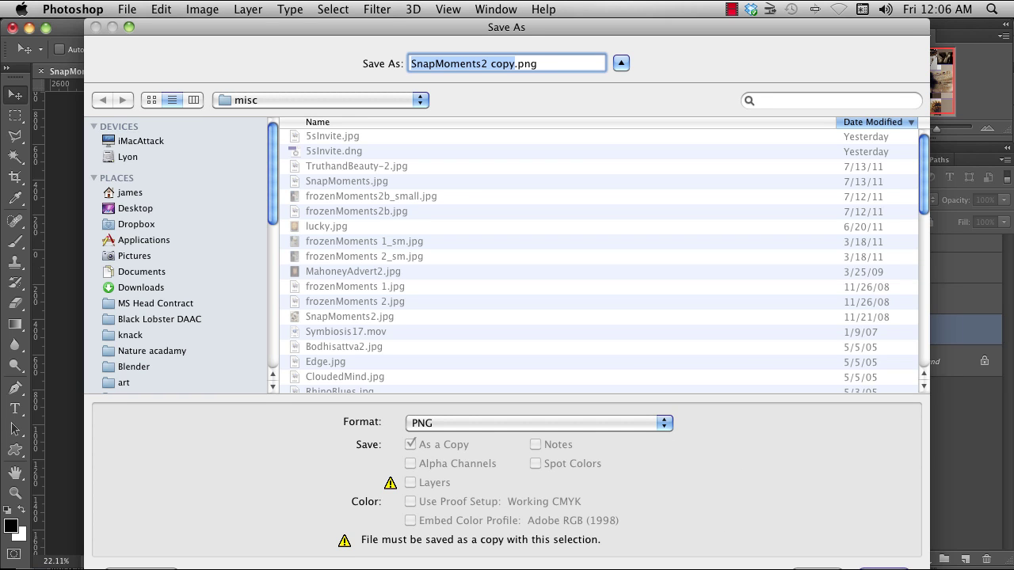
{"action": "left_click", "coordinate": [664, 423]}
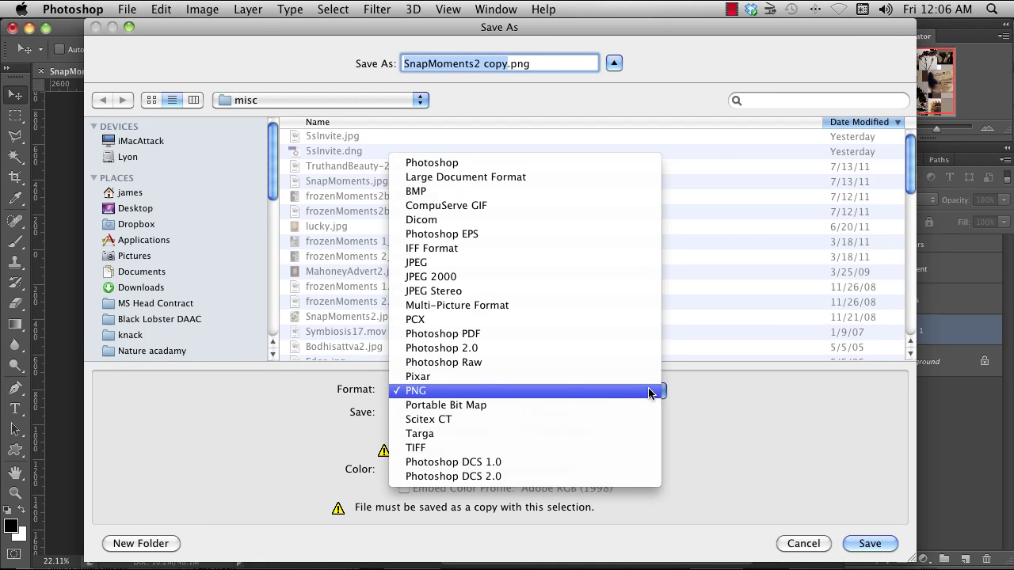
{"action": "left_click", "coordinate": [427, 260]}
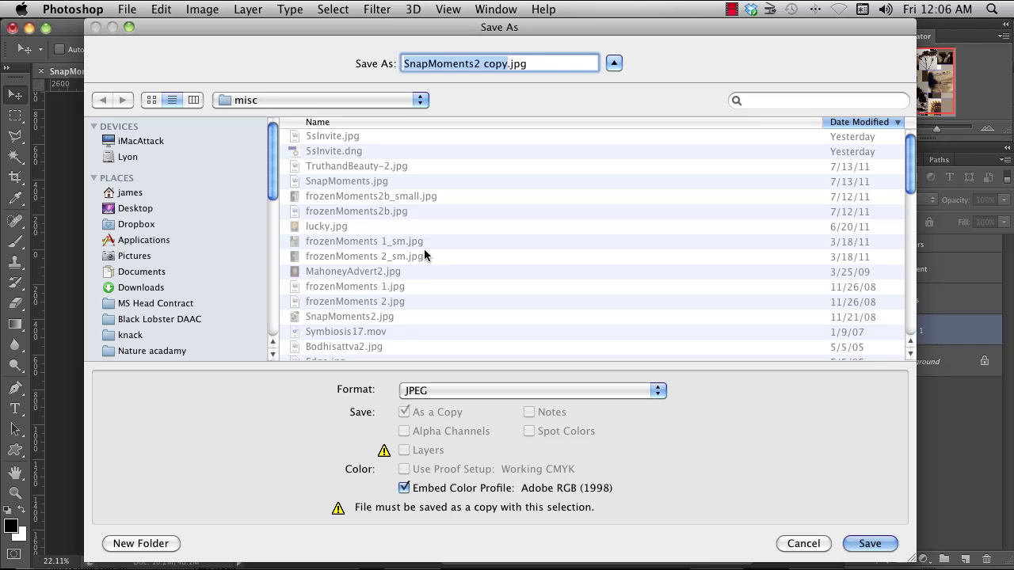
{"action": "left_click", "coordinate": [870, 543]}
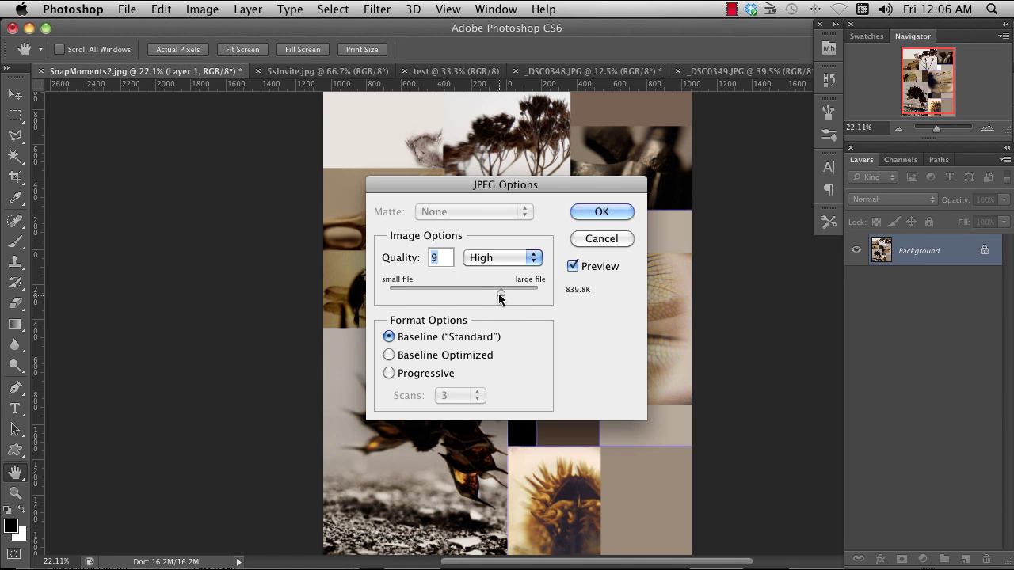
Compare JPEG quality levels 8, 6 (Medium) and 7, then close the JPEG Options dialog.
{"action": "left_click_drag", "start_coordinate": [500, 291], "coordinate": [494, 293]}
{"action": "mouse_move", "coordinate": [493, 294]}
{"action": "left_mouse_down"}
{"action": "mouse_move", "coordinate": [462, 298]}
{"action": "mouse_move", "coordinate": [507, 294]}
{"action": "left_mouse_up"}
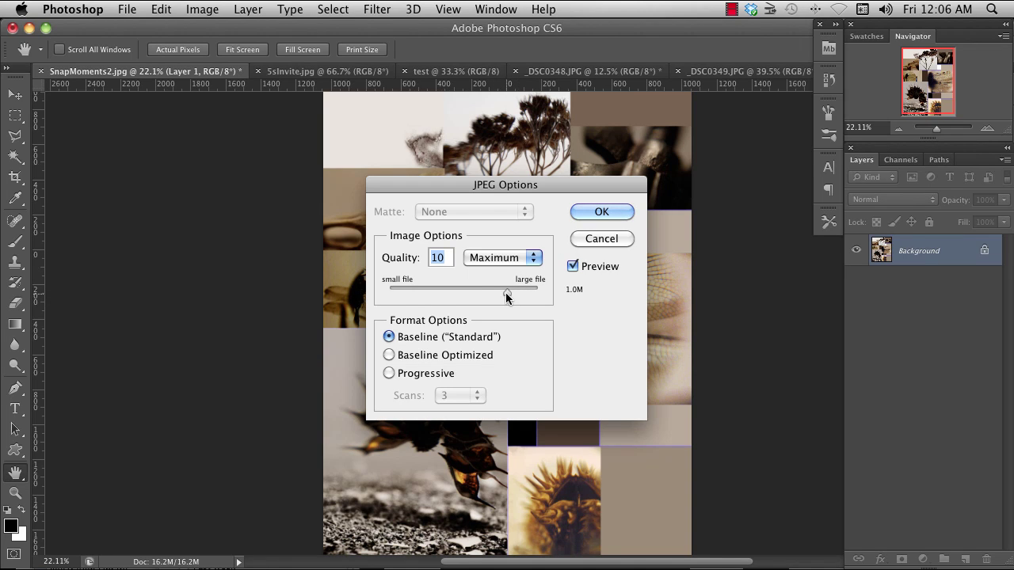
{"action": "mouse_move", "coordinate": [505, 290]}
{"action": "left_mouse_down"}
{"action": "mouse_move", "coordinate": [480, 290]}
{"action": "mouse_move", "coordinate": [523, 287]}
{"action": "mouse_move", "coordinate": [498, 291]}
{"action": "left_mouse_up"}
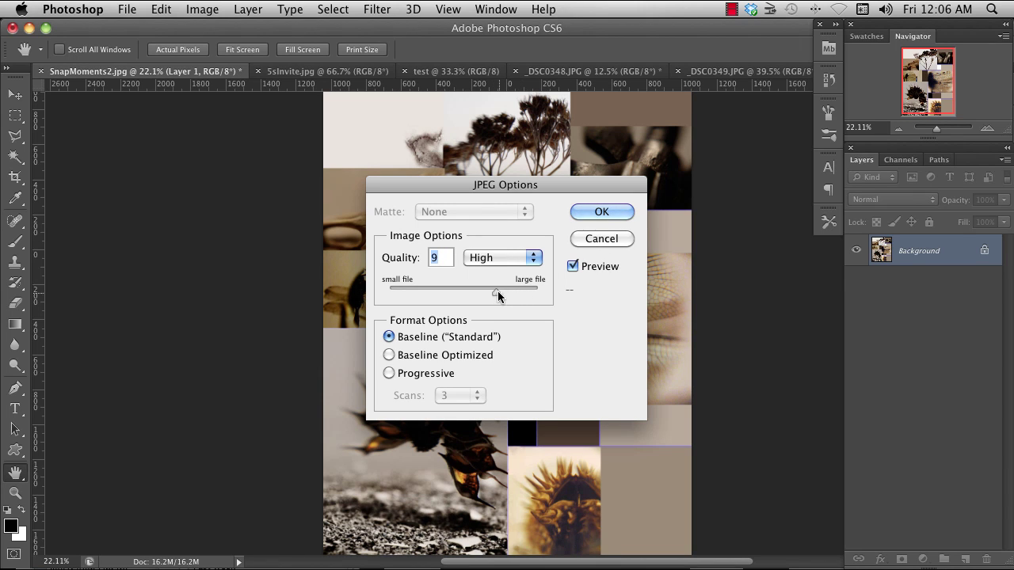
{"action": "left_click", "coordinate": [603, 242]}
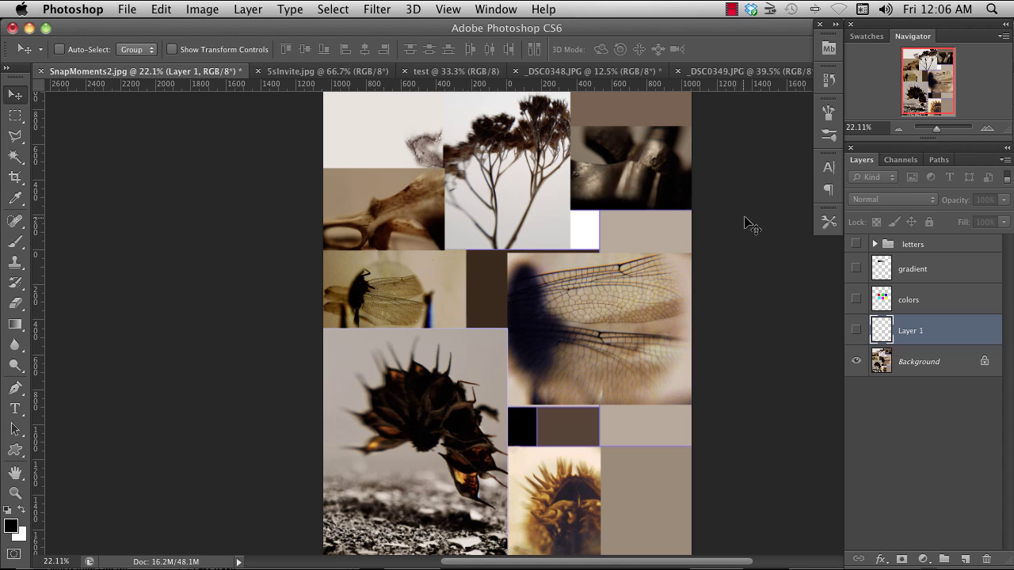